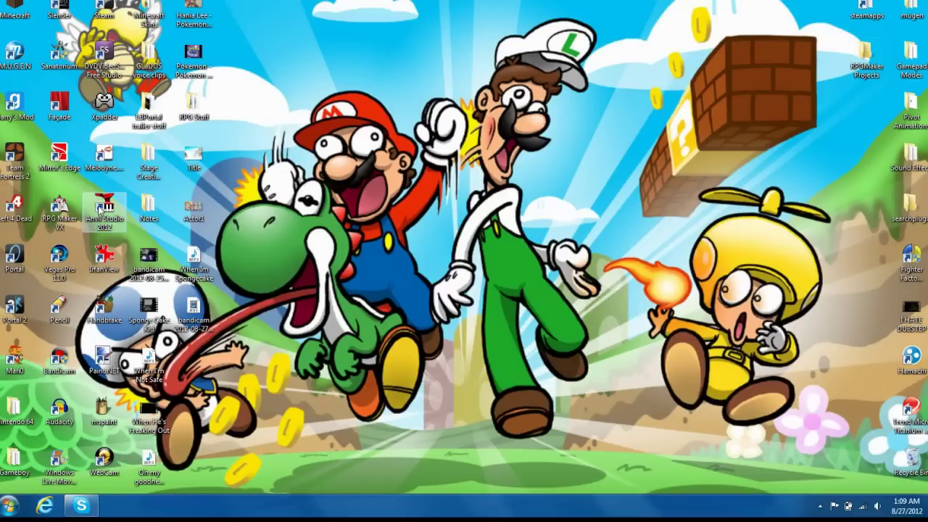
Launch RPG Maker VX from its desktop icon, opening the Home Town map
double_click(74, 209)
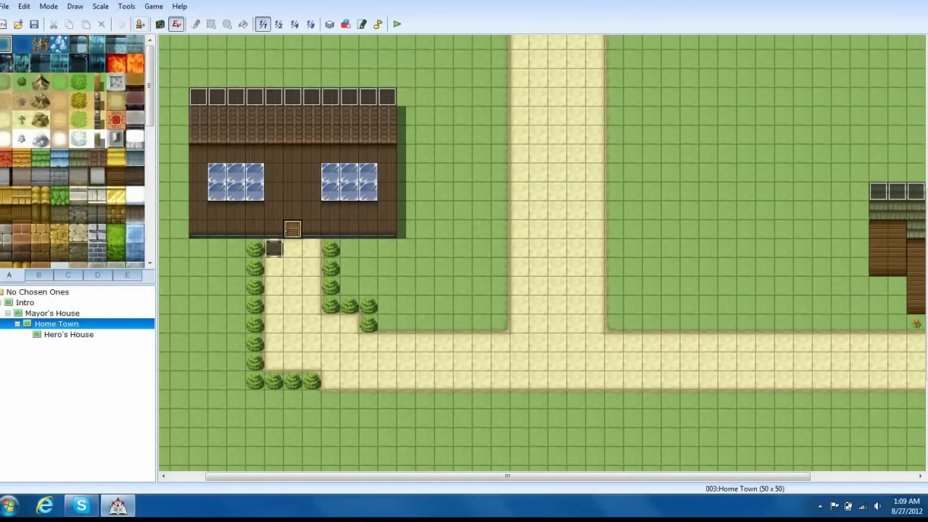
Create a new project titled Tutorial in the RPGMaker Projects folder
left_click(4, 5)
left_click(33, 17)
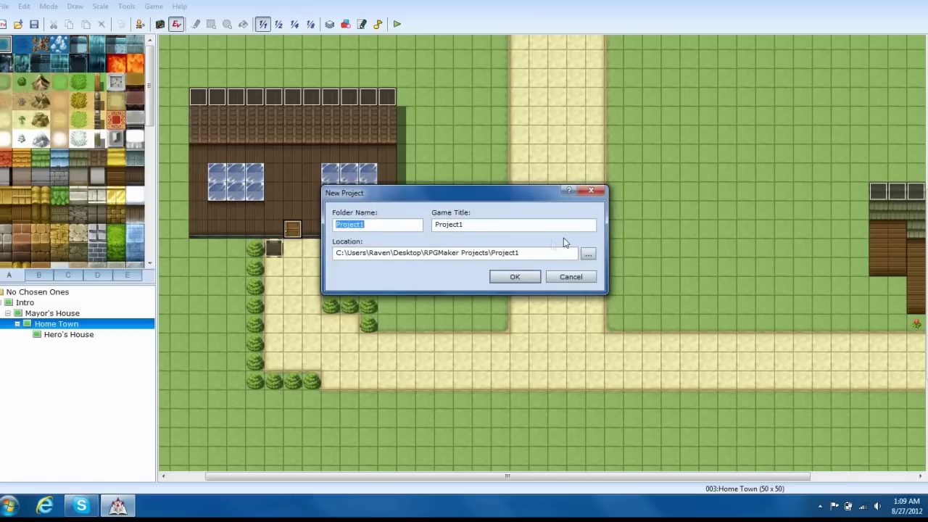
key("BackSpace")
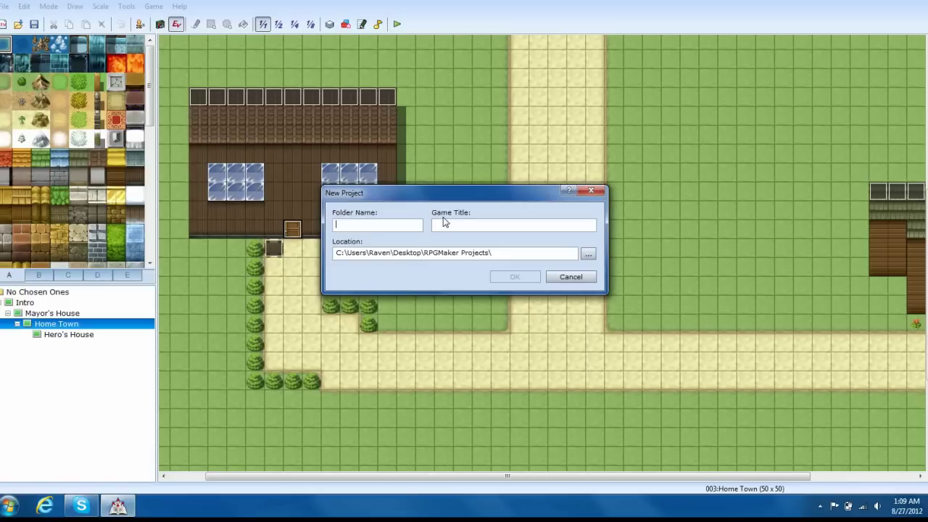
left_click(589, 253)
left_click_drag(548, 236, 548, 243)
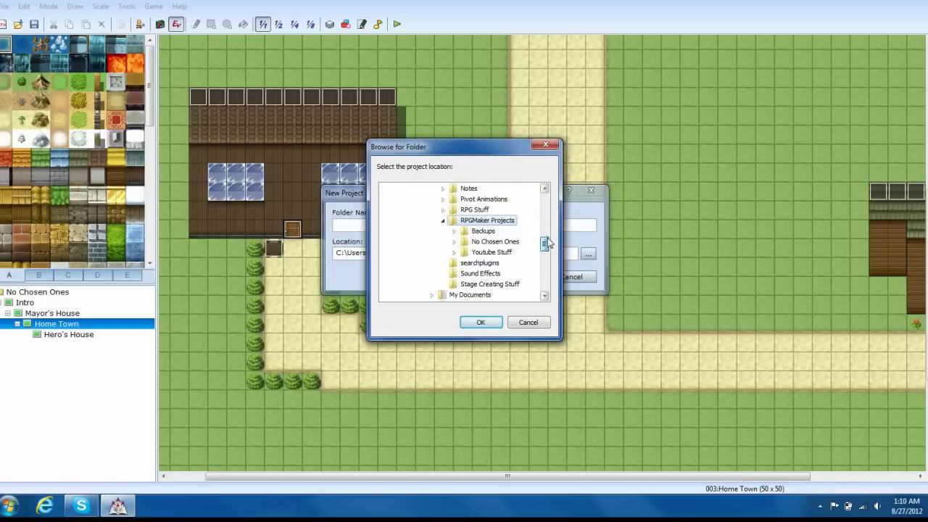
left_click(483, 253)
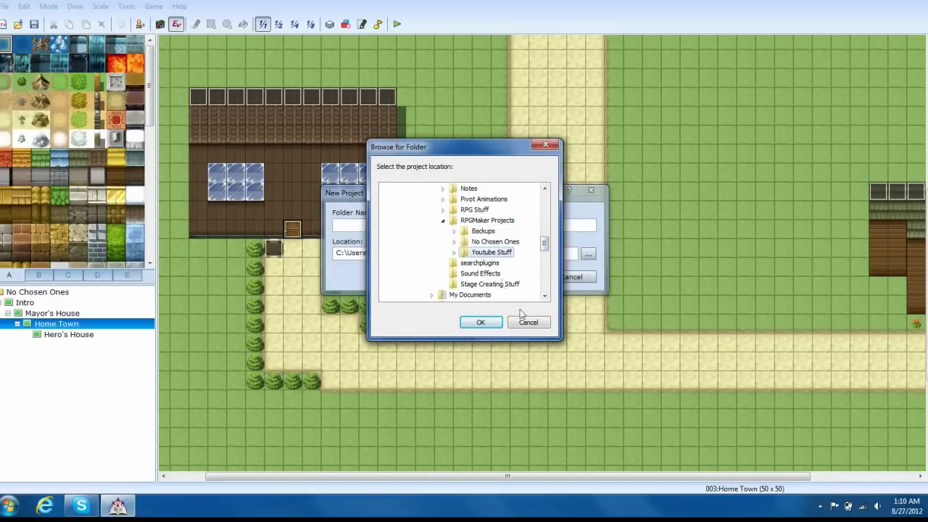
left_click(547, 147)
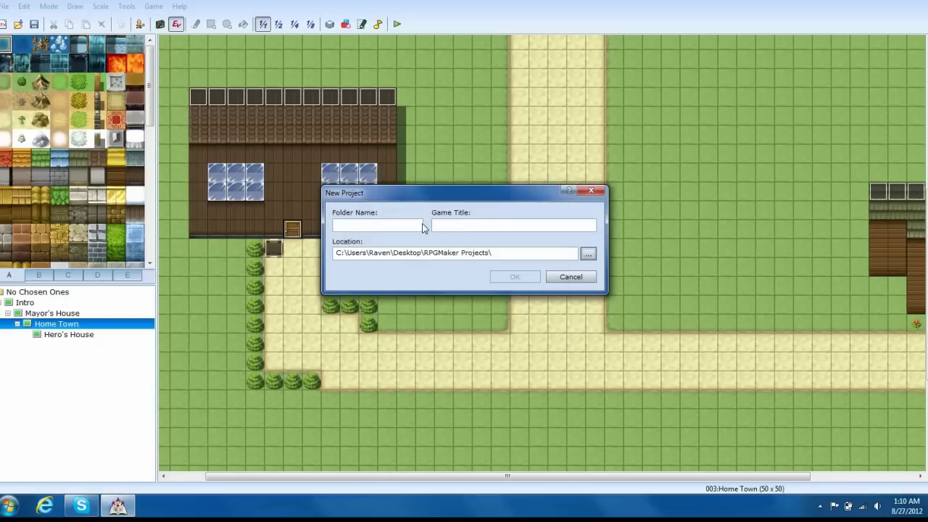
type("Tut")
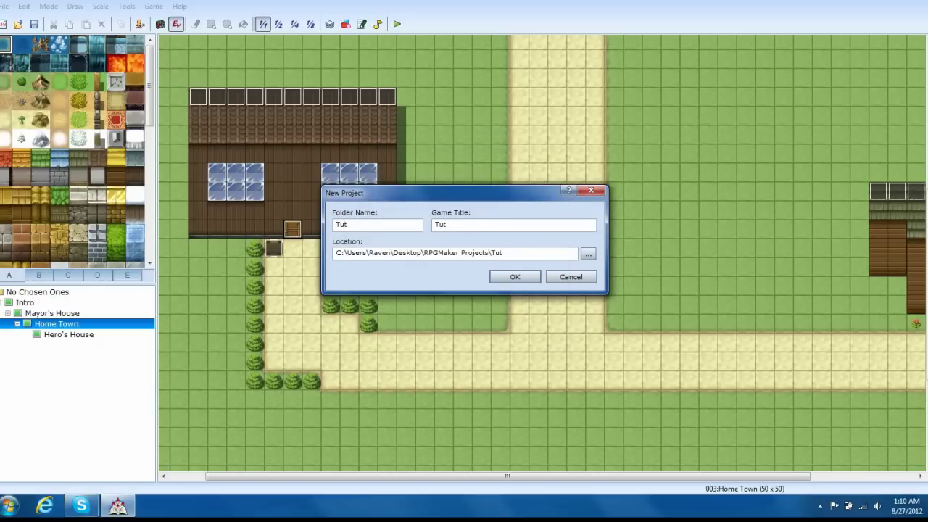
type("orial")
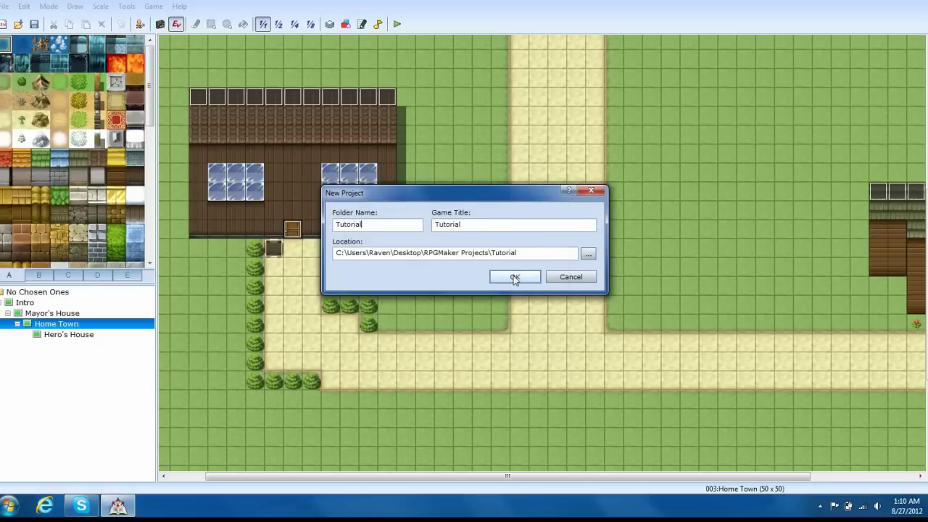
left_click(514, 276)
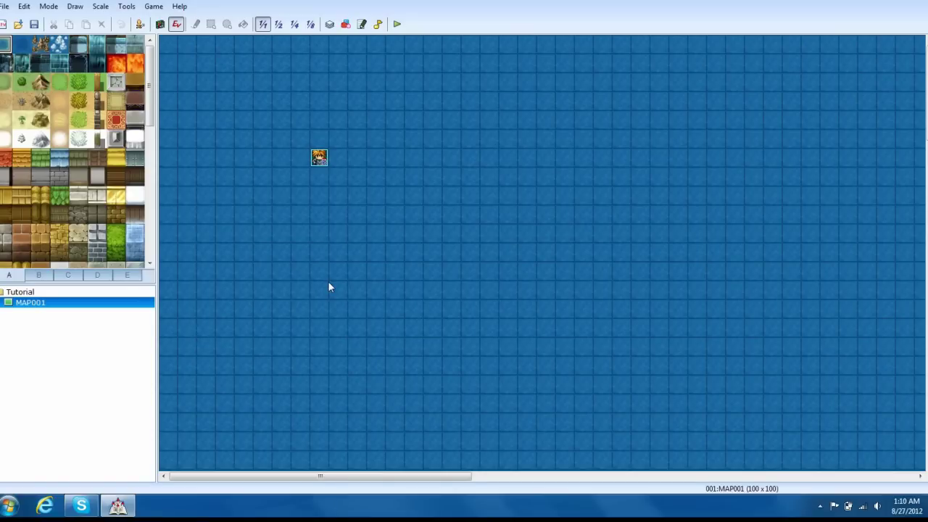
Look over the editor's list of editing modes, then dismiss it
left_click(48, 7)
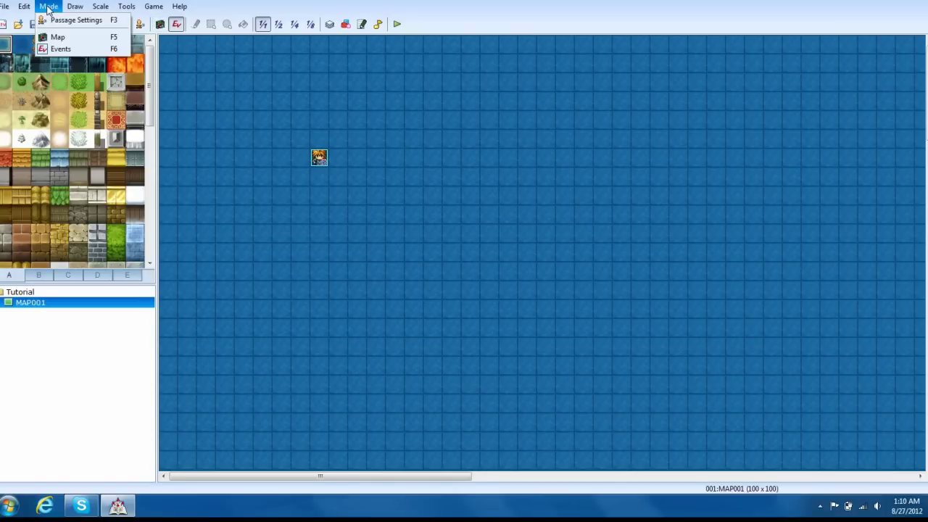
mouse_move(127, 6)
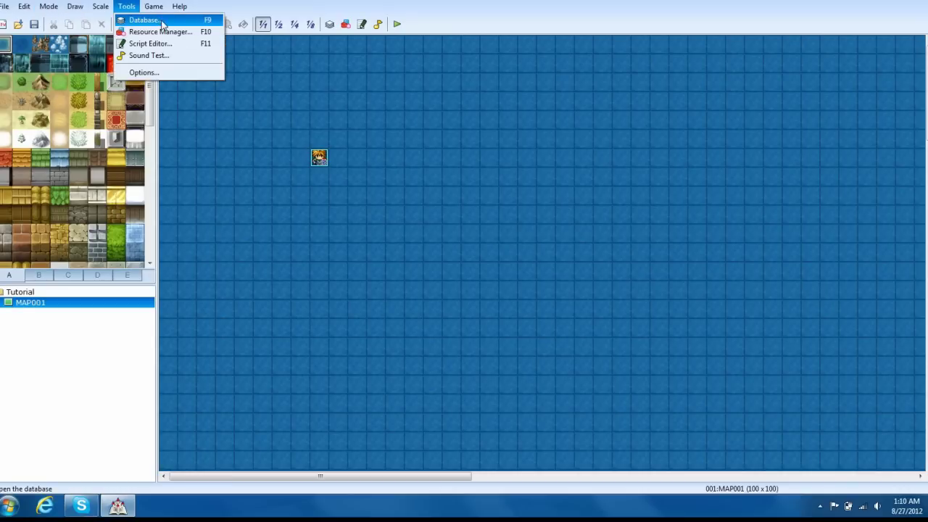
left_click(257, 14)
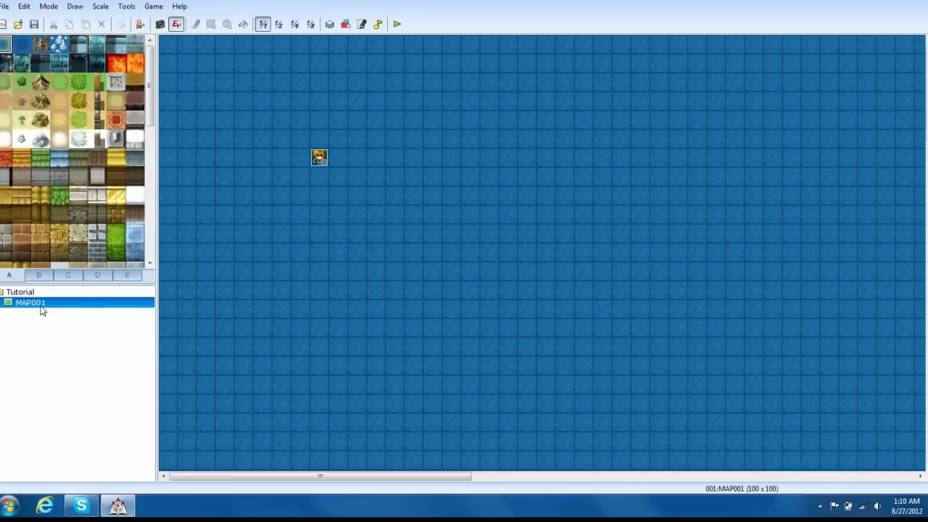
In Map Properties, rename MAP001 to Debug and set its size to 17 x 13
right_click(42, 307)
left_click(114, 312)
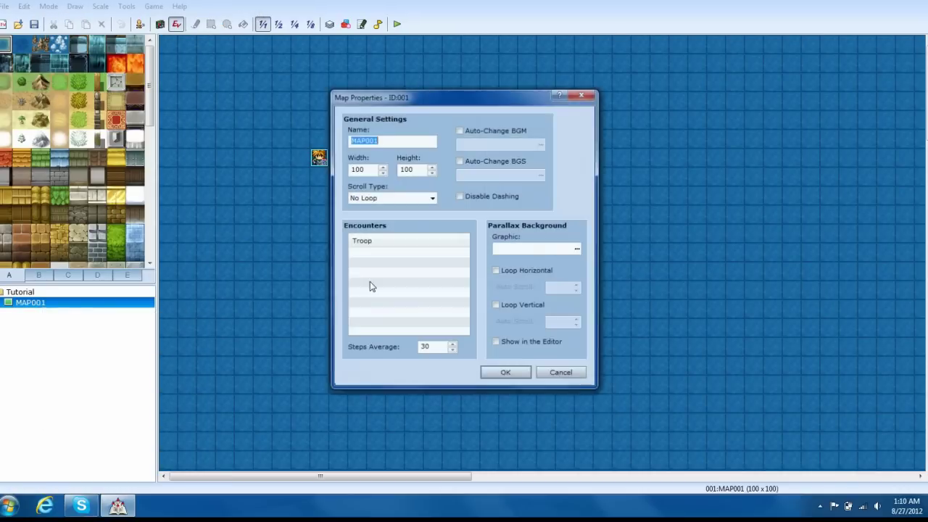
type("Debug")
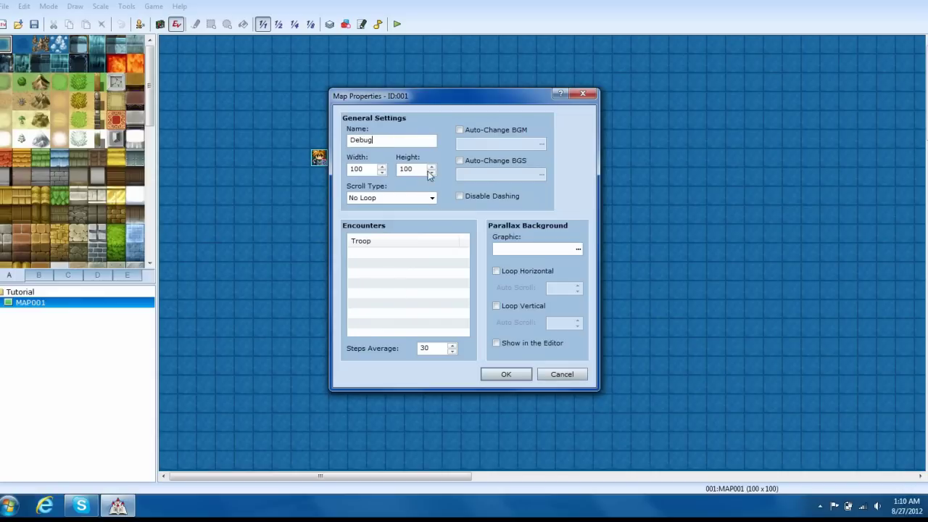
key("Tab")
key("BackSpace")
type("17")
key("Tab")
key("BackSpace")
type("0")
left_click(496, 378)
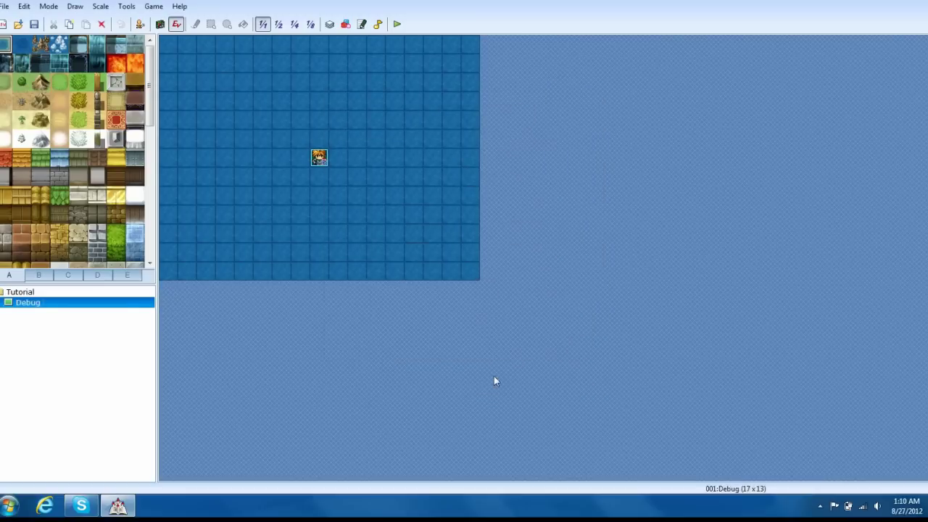
Rectangle-fill the Debug map with grass and move the player start to tile 003,006
left_click(161, 24)
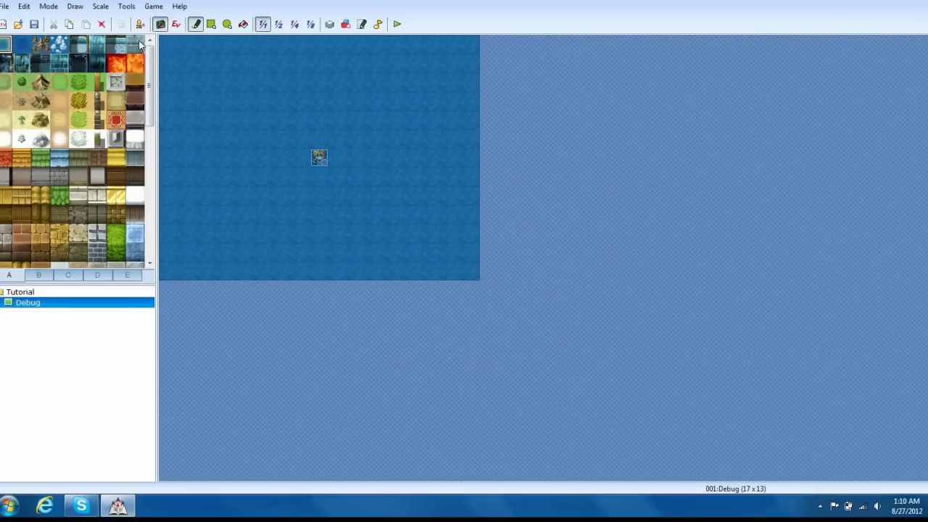
left_click(6, 82)
left_click(210, 24)
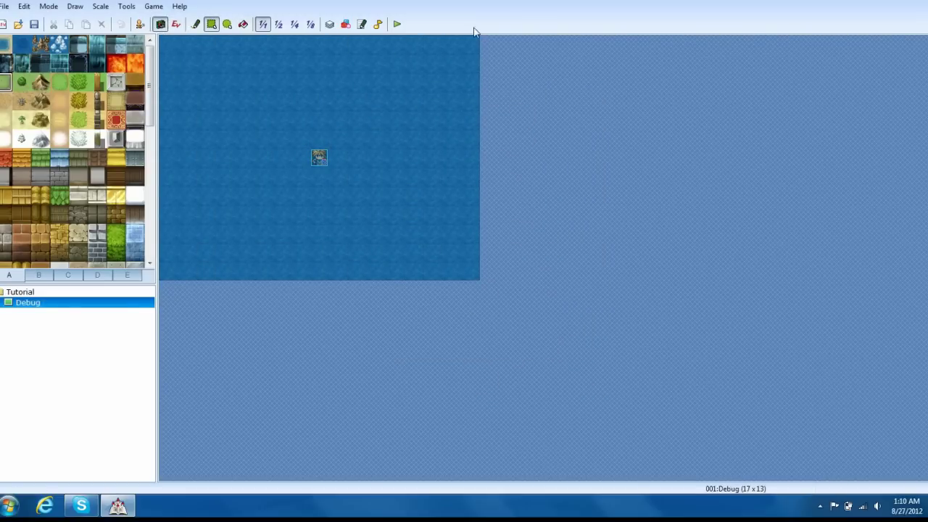
left_click_drag(475, 41, 177, 274)
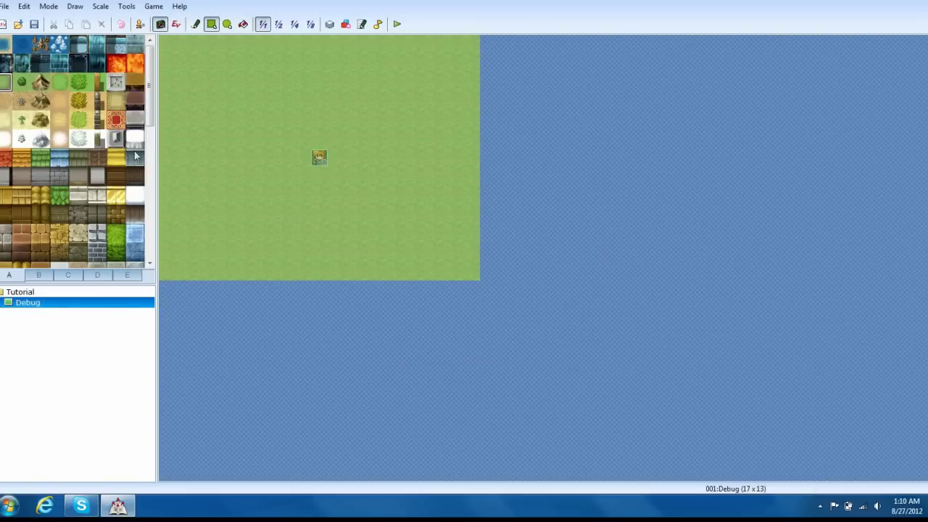
left_click(176, 24)
left_click_drag(319, 160, 225, 159)
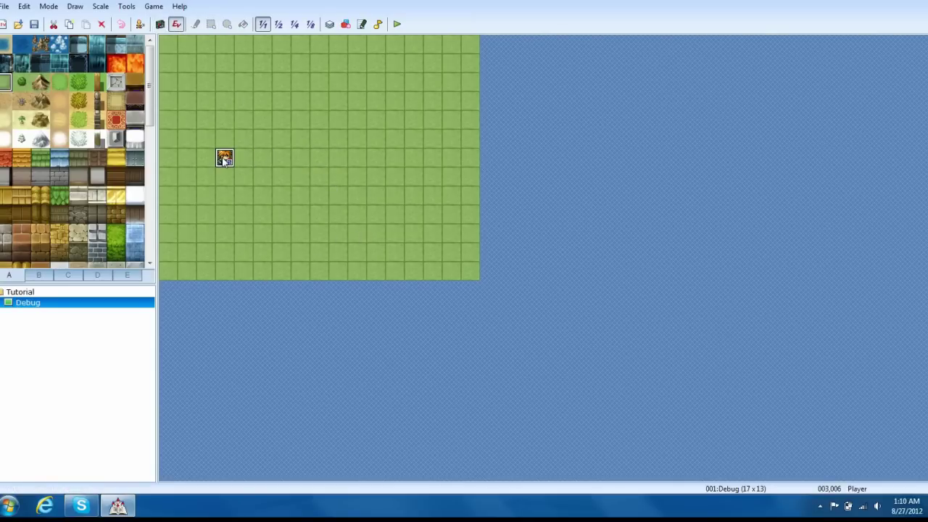
In the Database Actors tab, delete actors 002 through 008
left_click(329, 24)
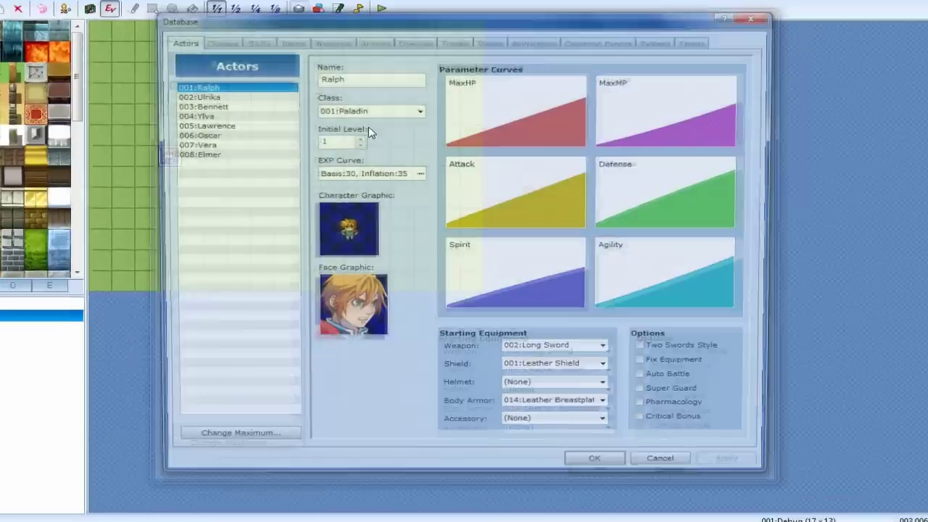
left_click(174, 86)
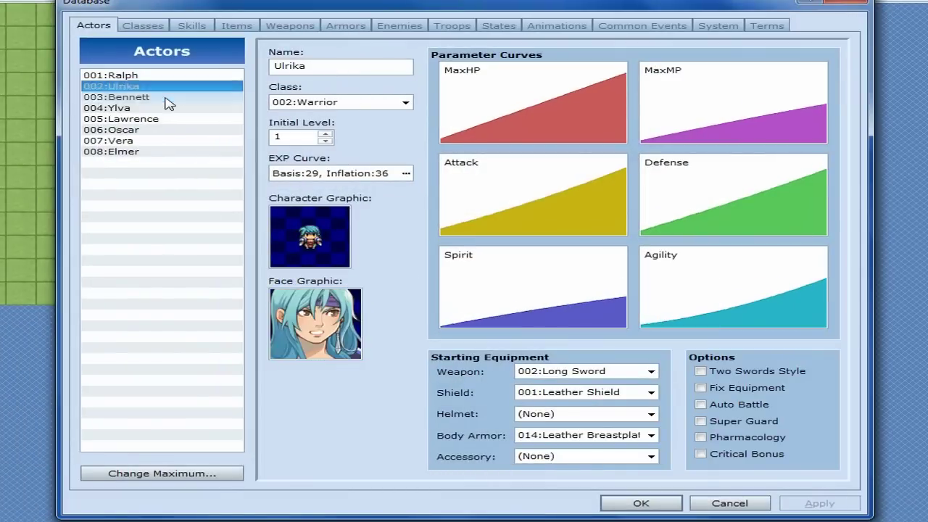
left_click(167, 108)
left_click(164, 86)
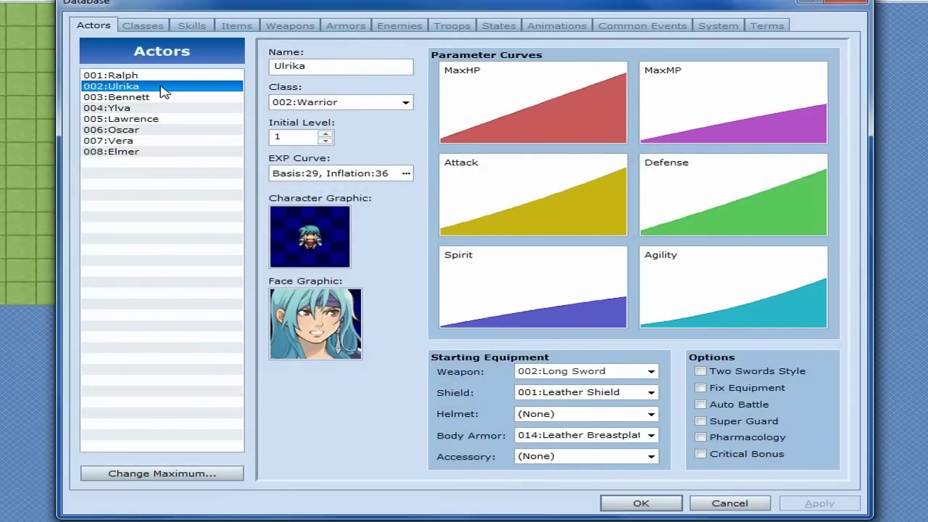
key("Delete")
left_click(162, 97)
key("Delete")
left_click(161, 108)
key("Delete")
left_click(163, 119)
key("Delete")
left_click(165, 129)
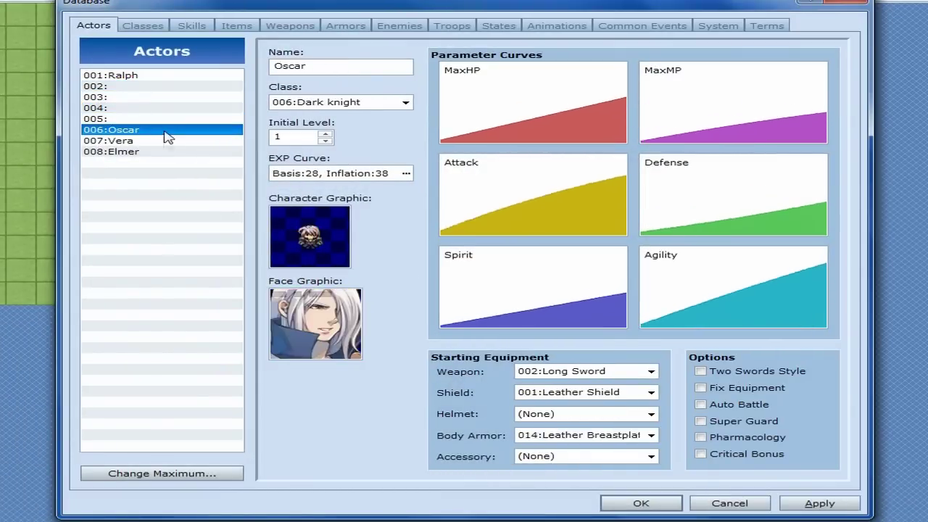
key("Delete")
left_click(166, 141)
key("Delete")
left_click(167, 153)
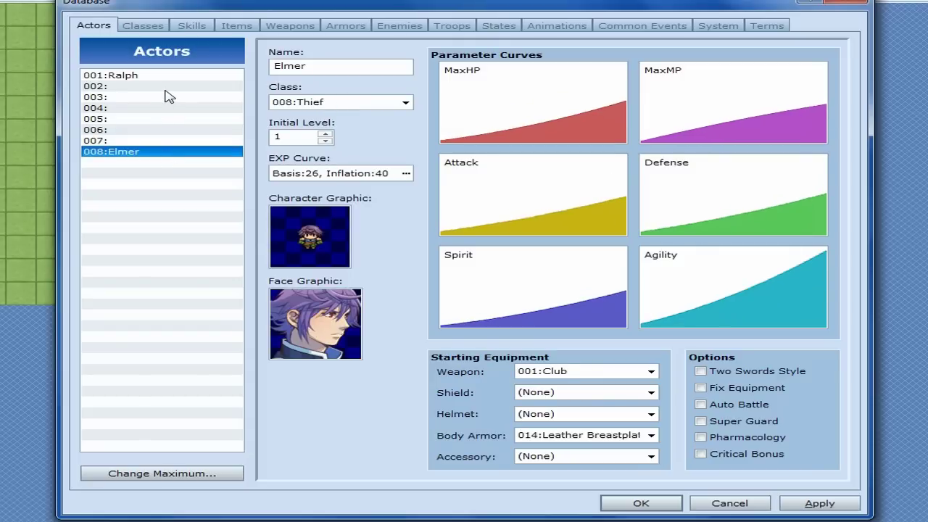
left_click(164, 87)
left_click(158, 152)
key("Delete")
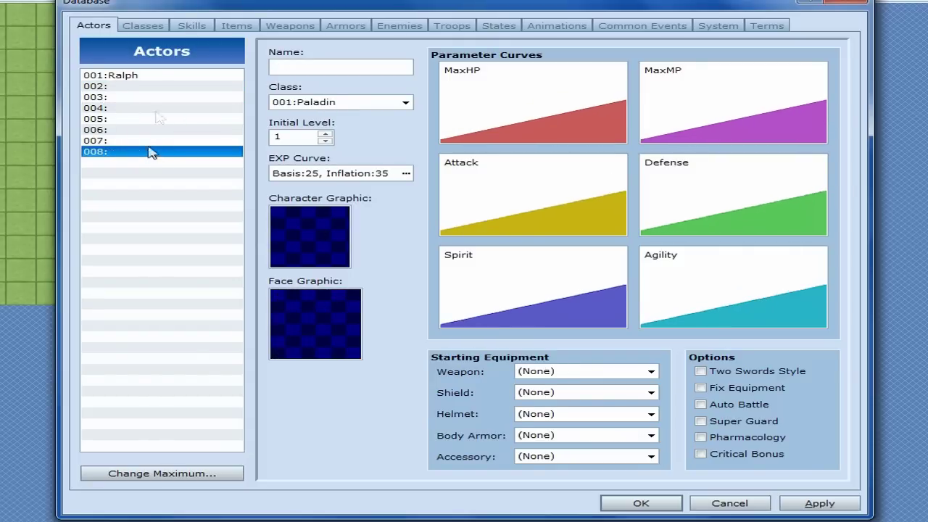
Erase actor 001's name Ralph, leaving it blank, and close the database with OK
left_click(161, 77)
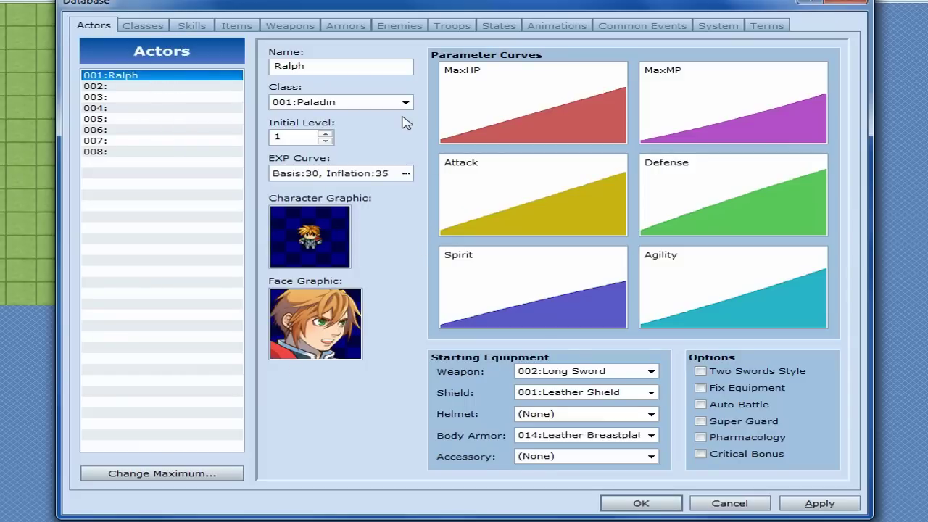
double_click(283, 66)
key("BackSpace")
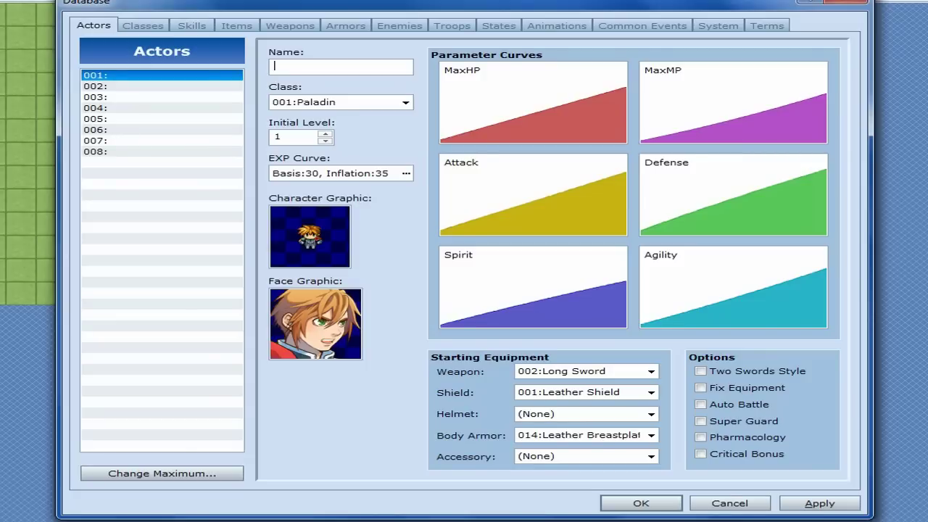
type("Cloud")
key("BackSpace")
key("BackSpace")
key("BackSpace")
key("BackSpace")
key("BackSpace")
type("Cloud")
key("BackSpace")
key("BackSpace")
key("BackSpace")
key("BackSpace")
key("BackSpace")
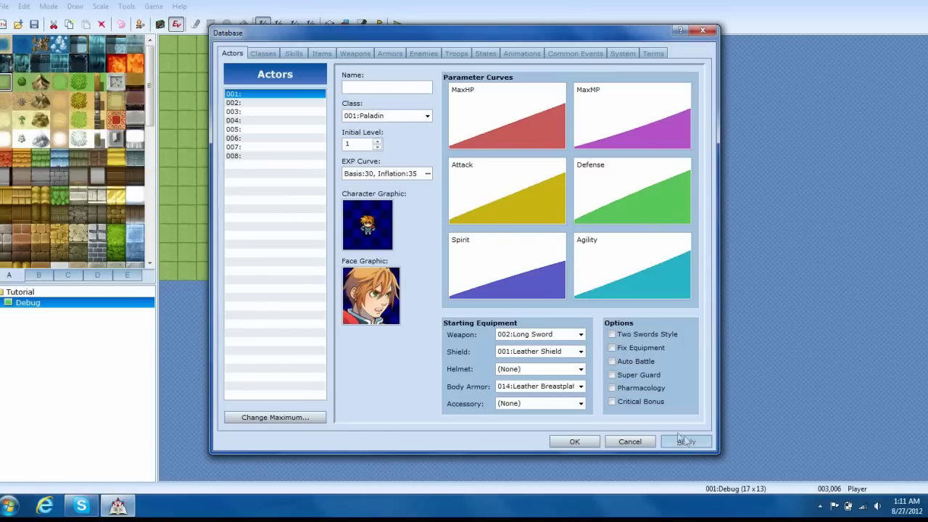
left_click(581, 440)
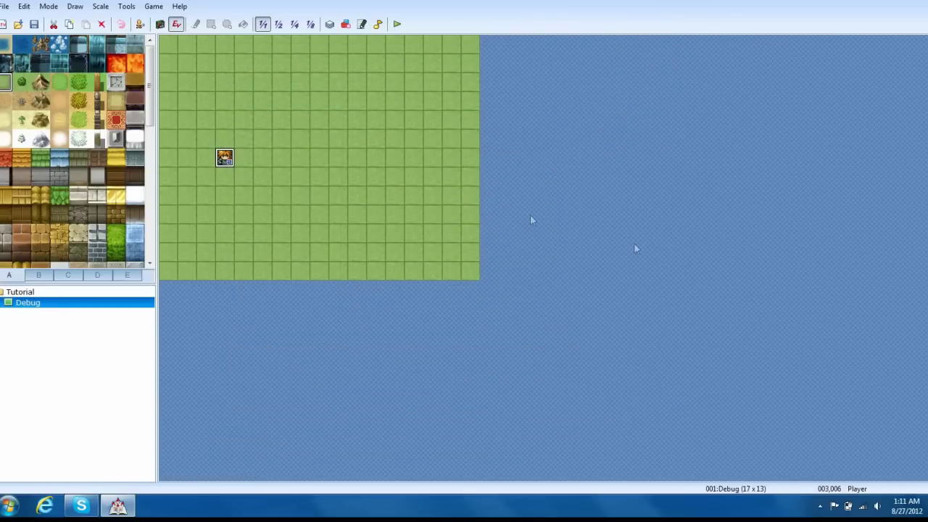
Create a new map event using the Evil hooded-figure sprite as its graphic
double_click(379, 168)
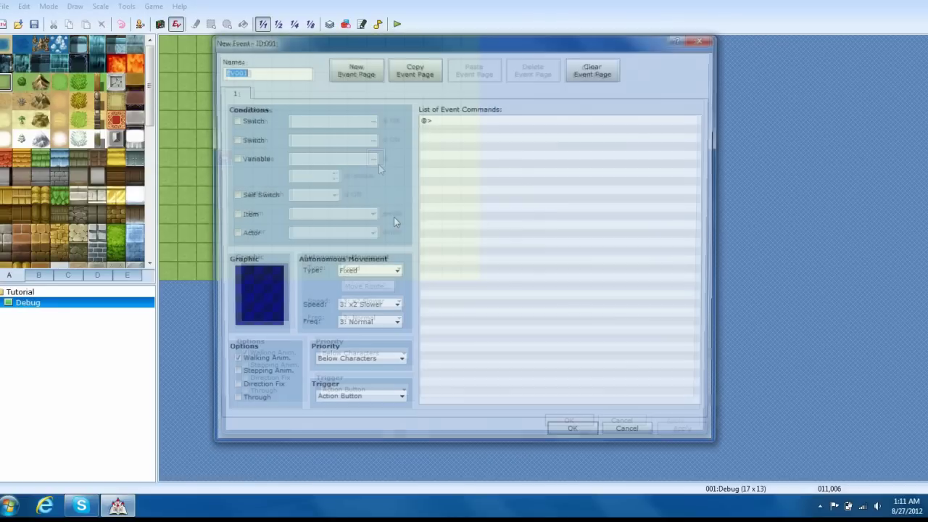
left_click_drag(482, 45, 592, 54)
double_click(374, 292)
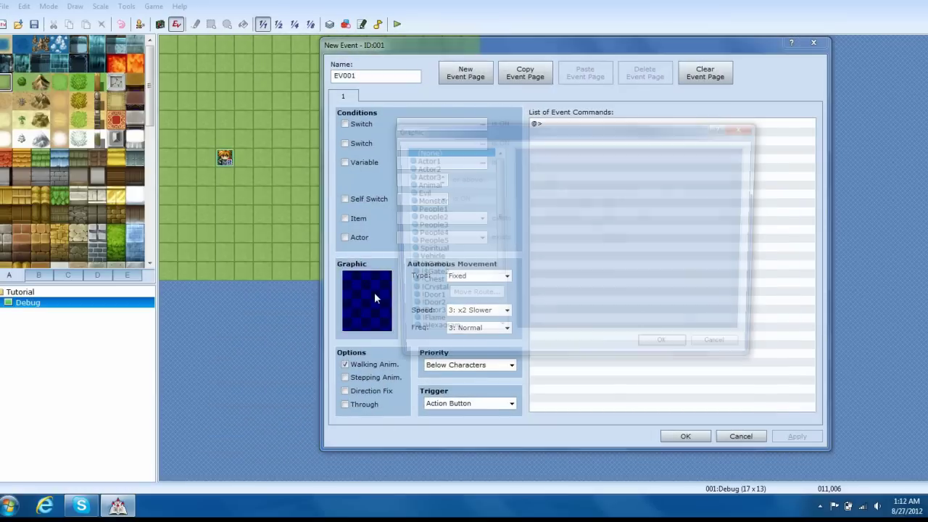
left_click(422, 190)
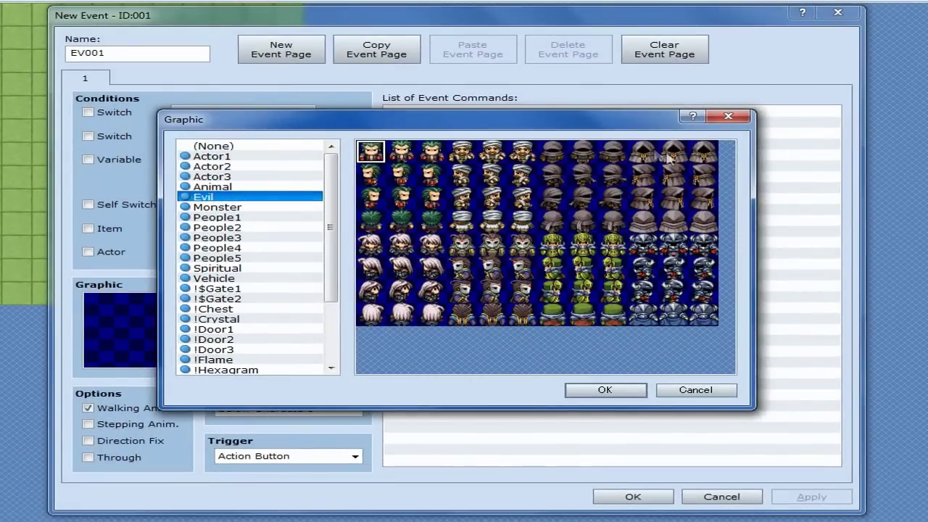
left_click(682, 154)
left_click(605, 390)
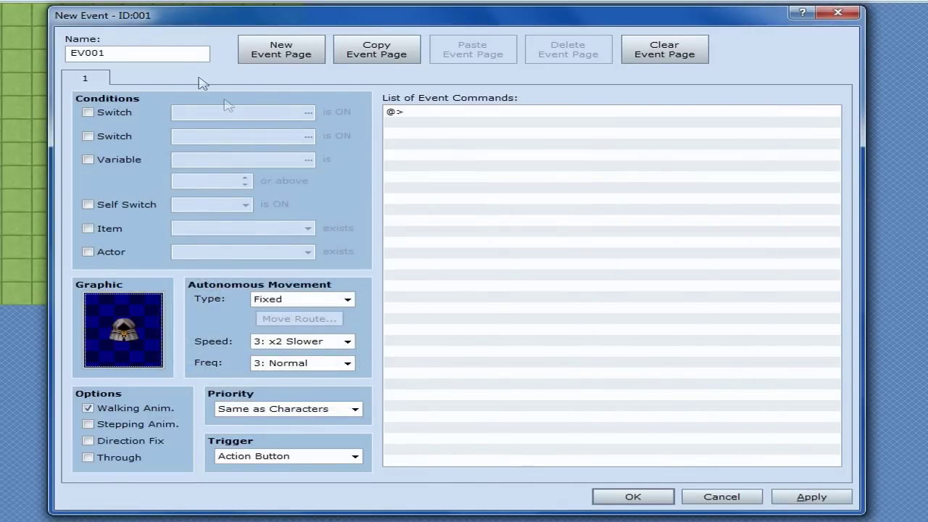
Name the event Event Trigger, turn off Walking Anim., and save it
double_click(167, 52)
type("Event Tr")
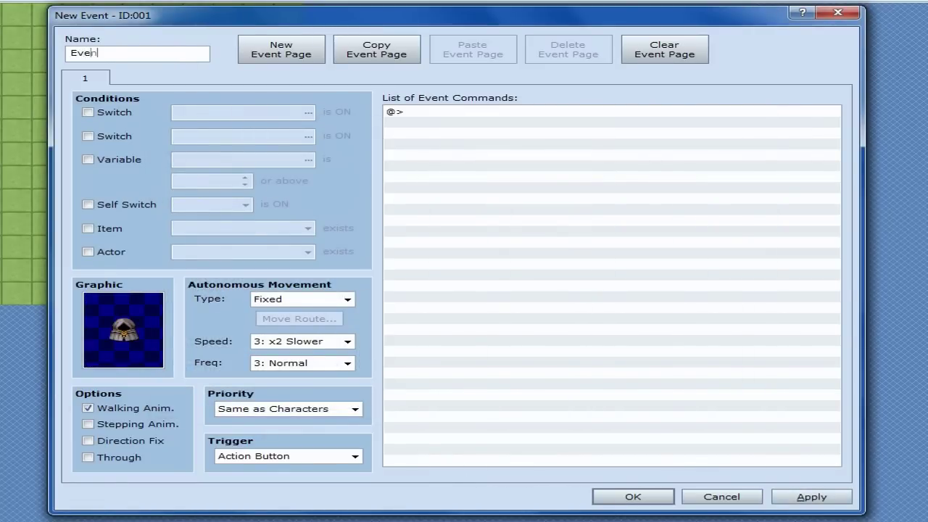
type("igge")
type("r")
key("BackSpace")
type("er")
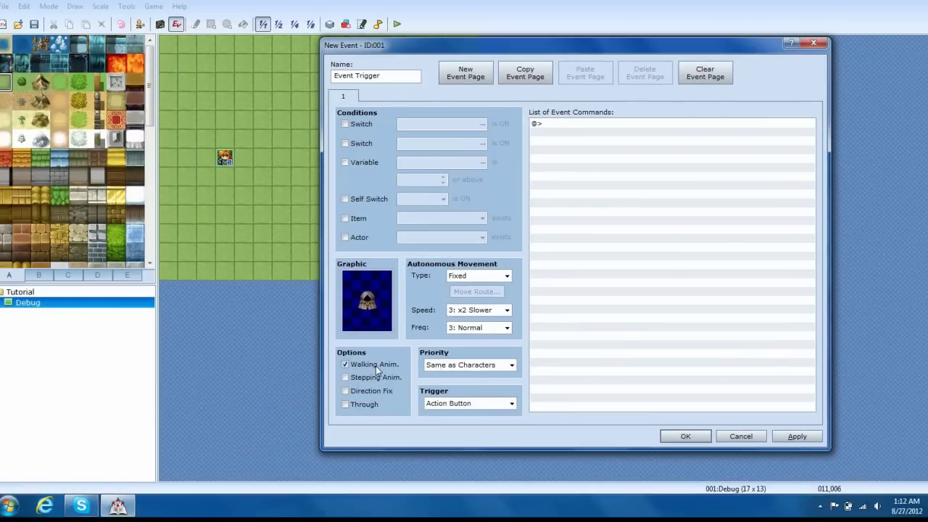
left_click(376, 365)
left_click(797, 437)
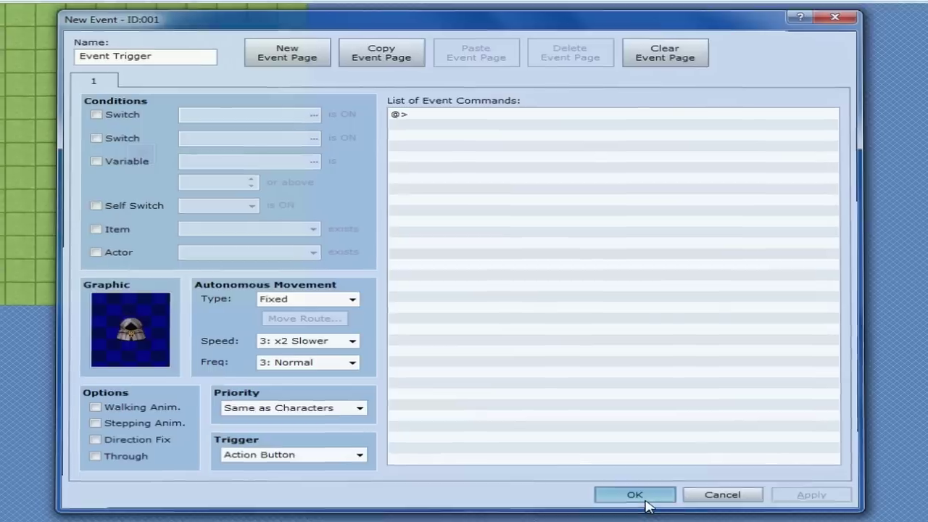
left_click(644, 497)
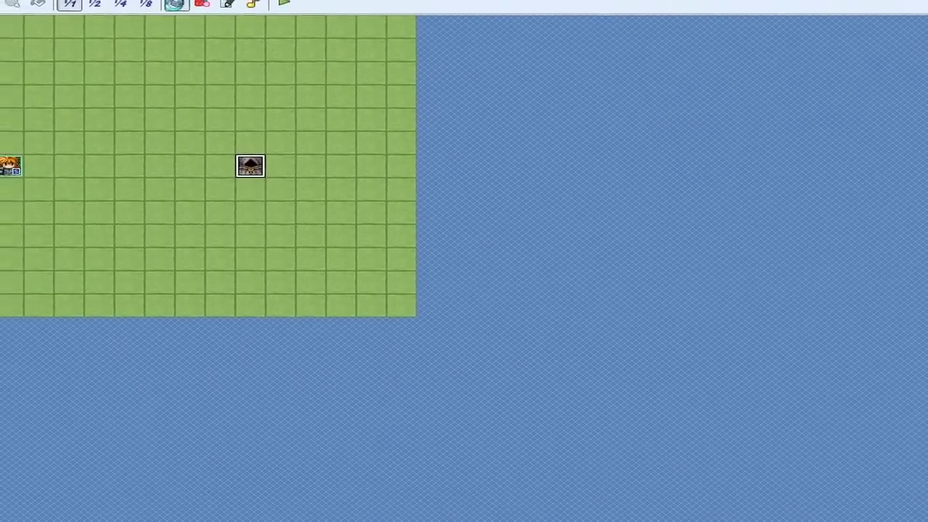
key("F9")
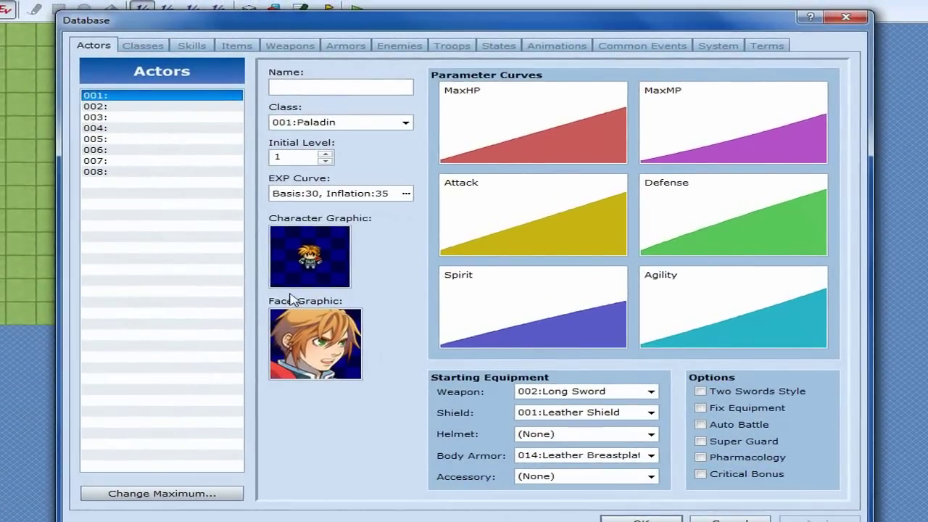
Give actor 001 the hooded Evil character sprite
double_click(310, 258)
left_click(290, 212)
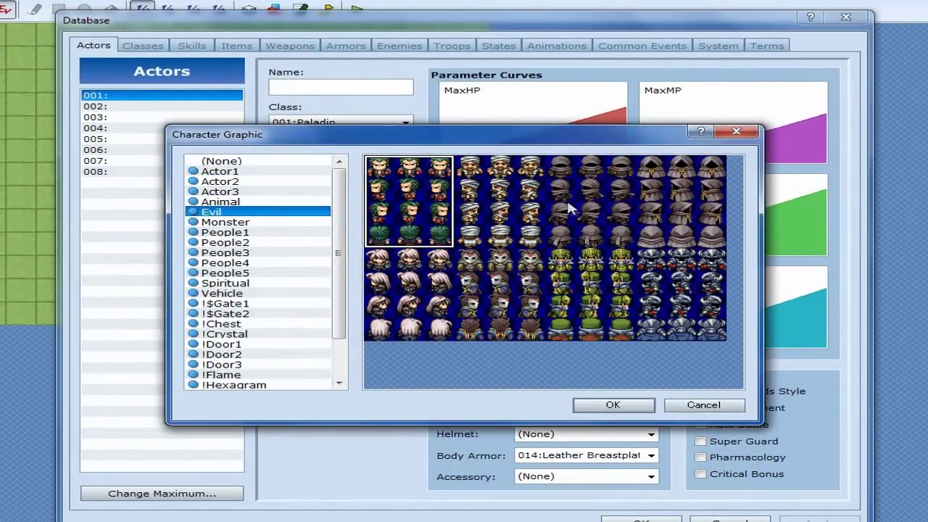
left_click(549, 181)
left_click(634, 404)
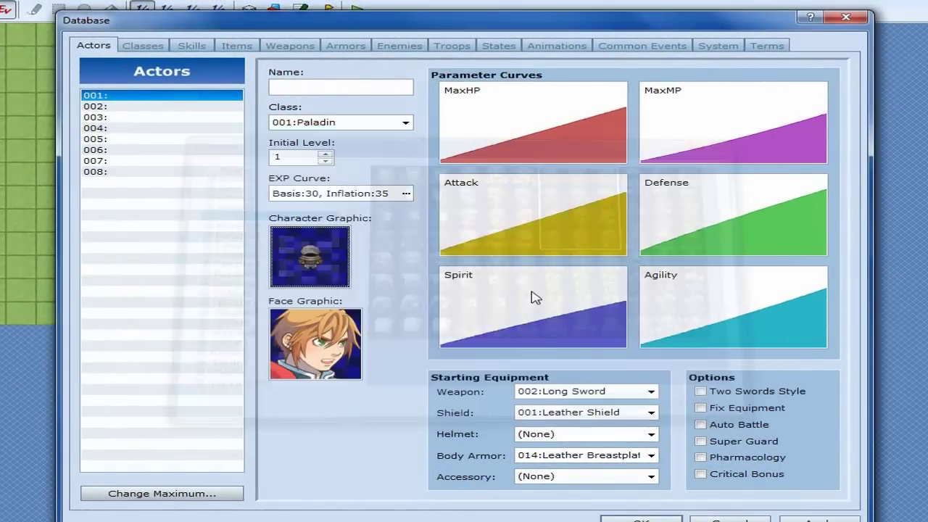
Set actor 001's face to the hooded Evil face and apply the database changes
double_click(339, 332)
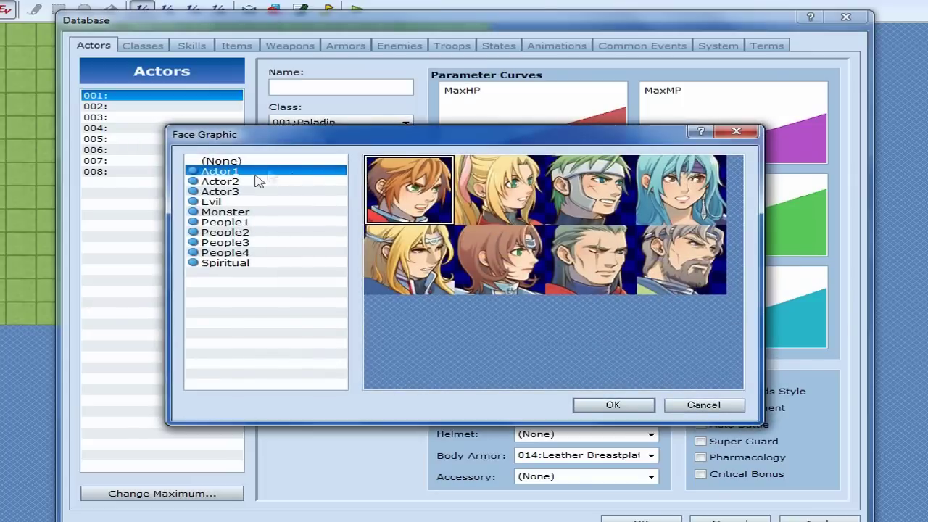
left_click(274, 202)
left_click(560, 211)
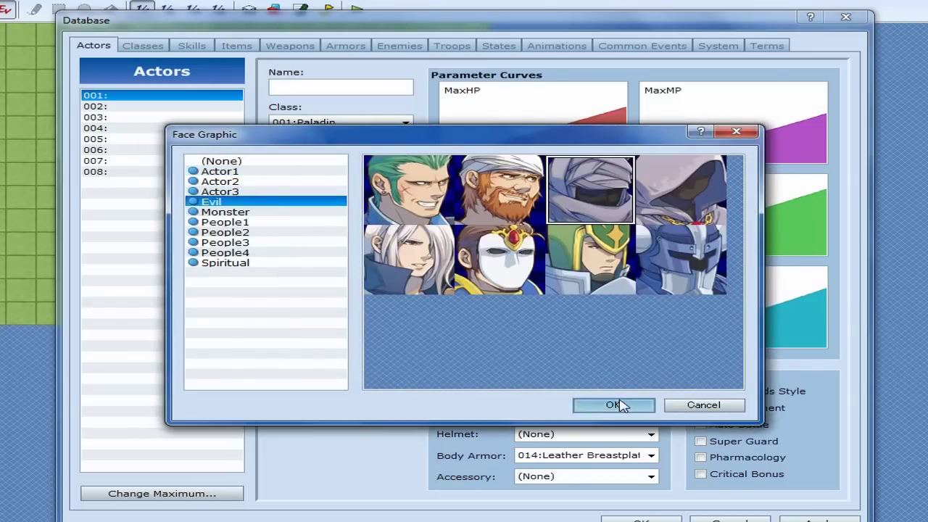
left_click(614, 404)
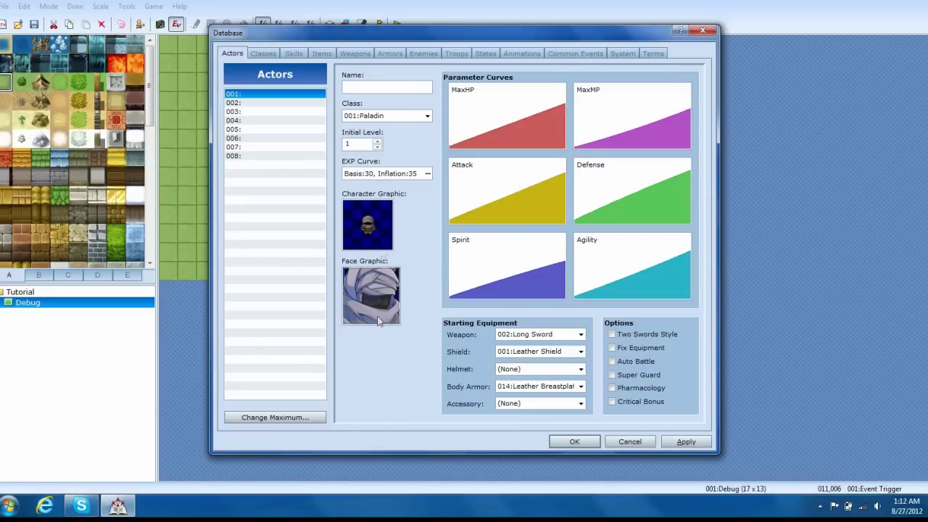
left_click(686, 442)
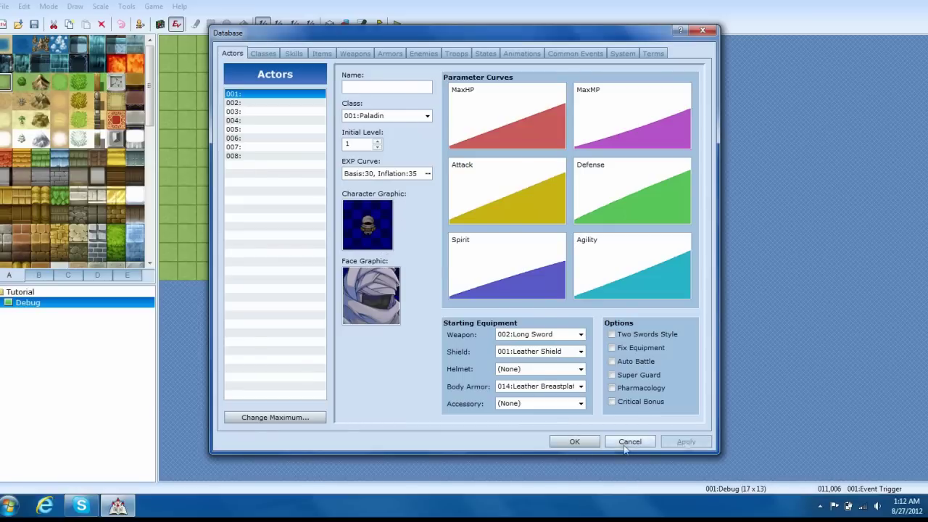
left_click(575, 441)
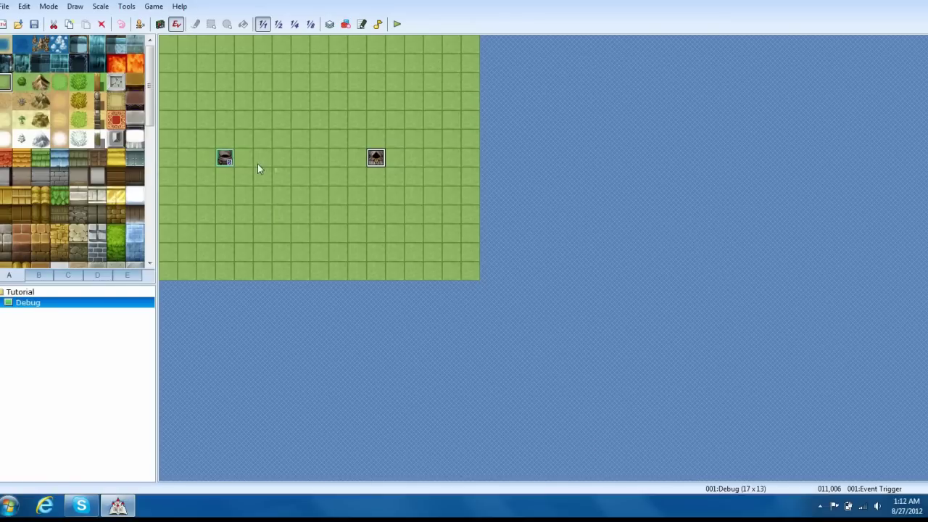
Reopen the Event Trigger event on the map in its event editor
left_click(225, 158)
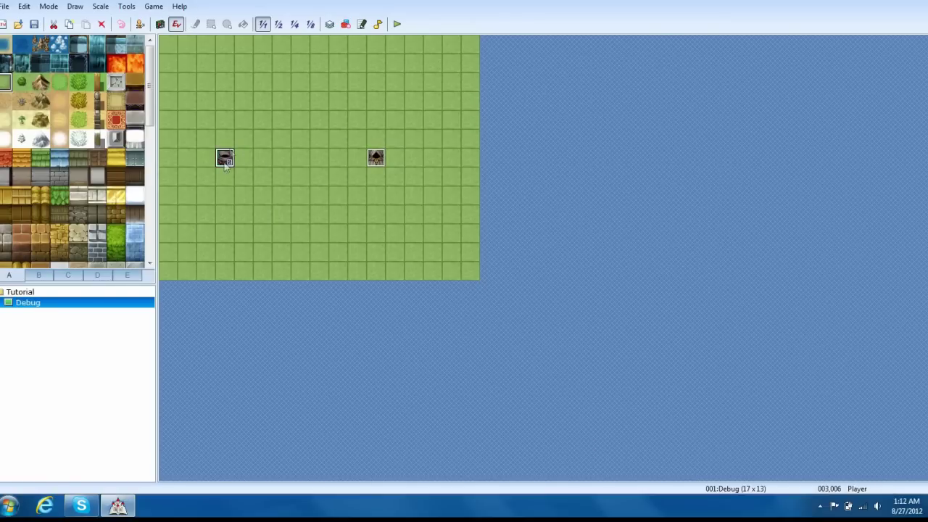
double_click(376, 157)
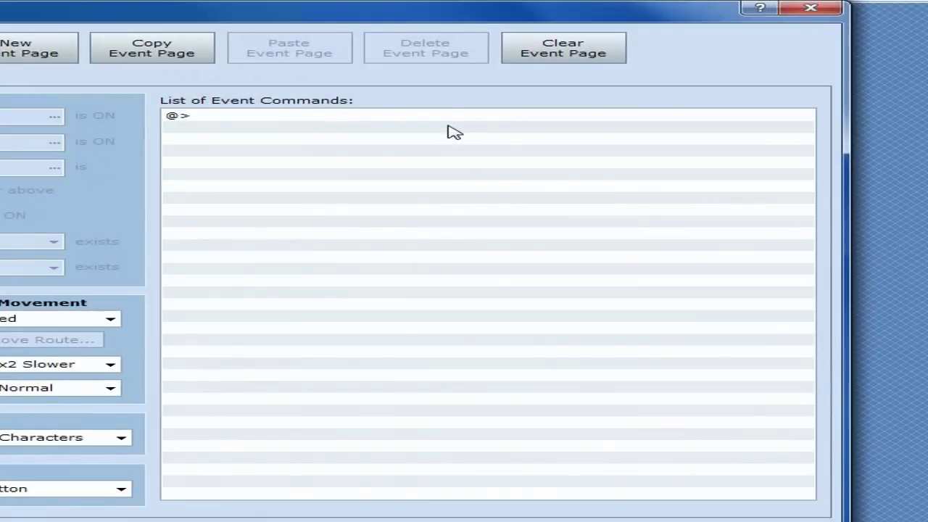
Add a Show Text command that uses the hooded Evil face graphic
double_click(450, 118)
left_click(395, 154)
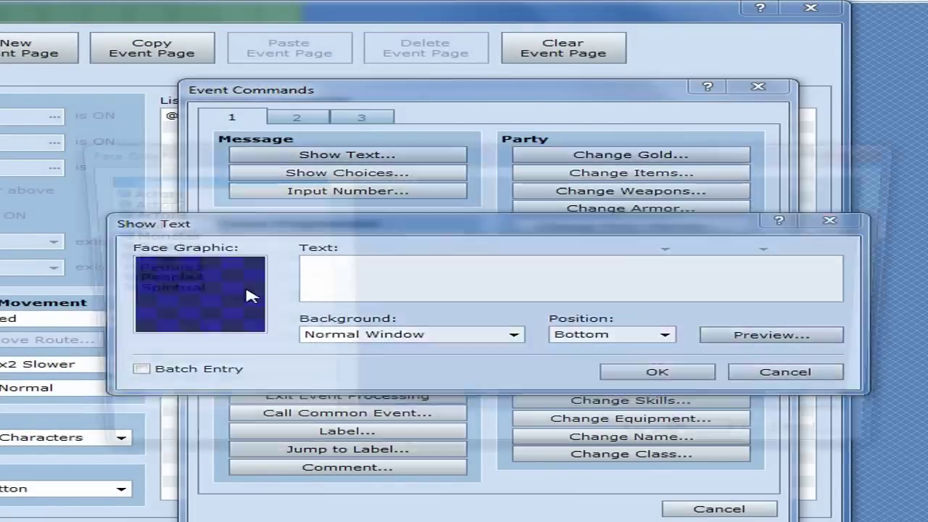
double_click(249, 296)
left_click(216, 224)
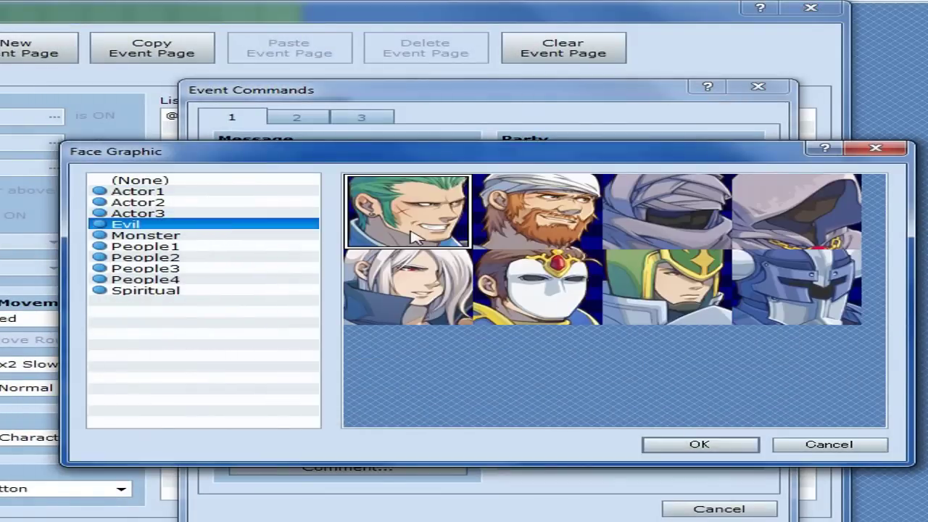
left_click(800, 220)
left_click(739, 444)
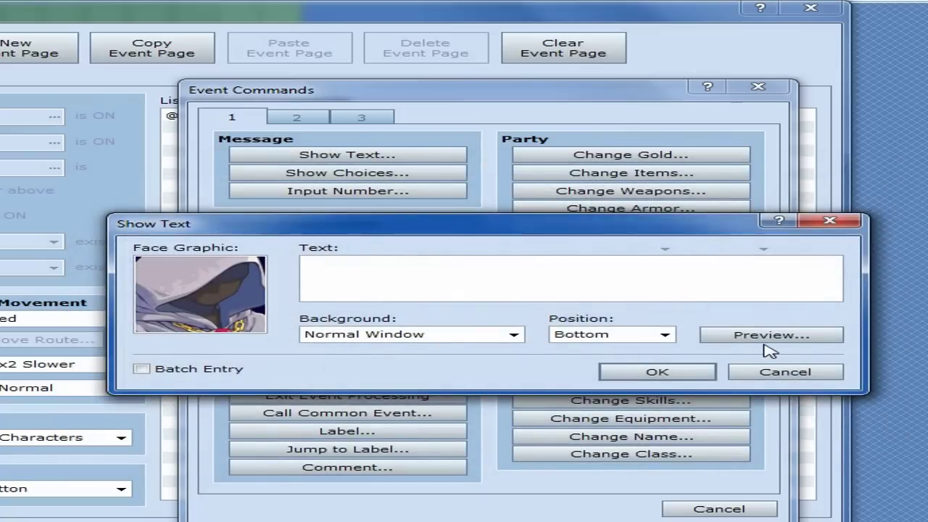
Enter the lines 'Hello, I am Proffesor Oak!' and 'May I ask you, what is your name?'
type("Hello, I am P")
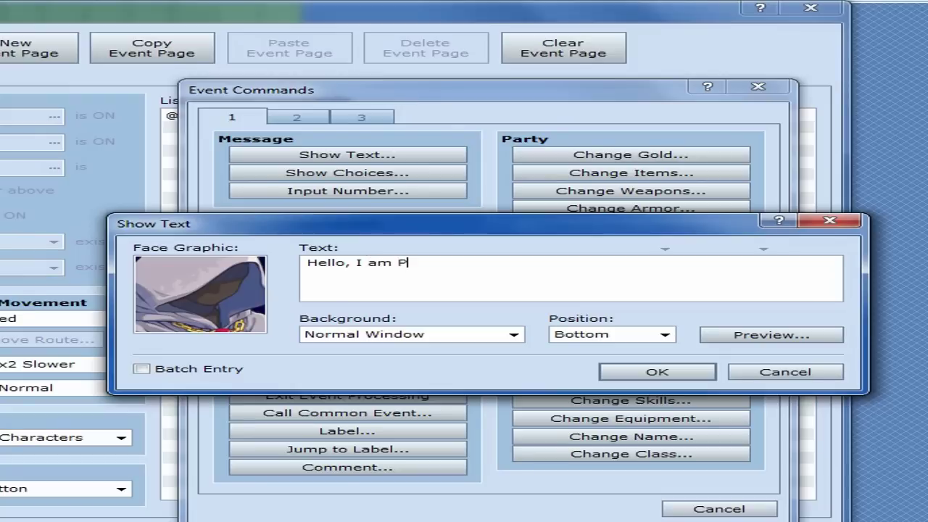
type("roffesor Oak")
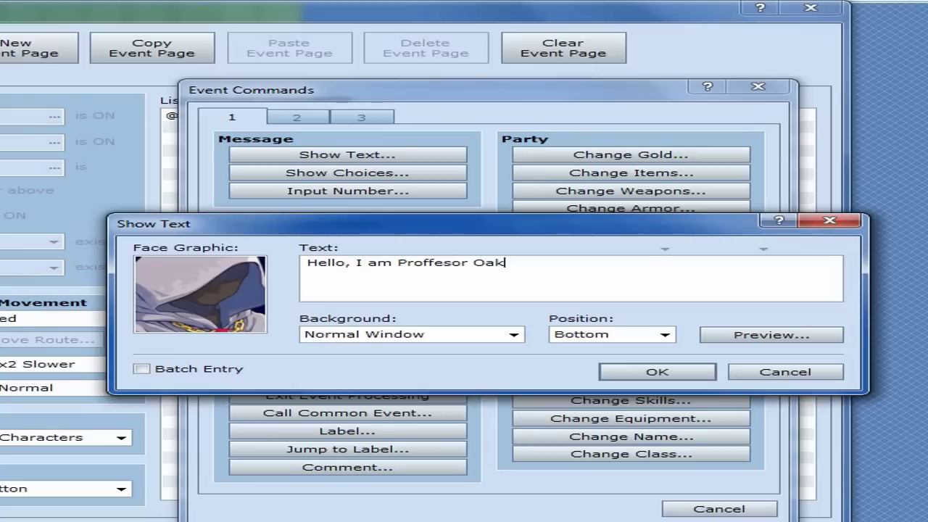
type("!")
key("Return")
type("May I ask y")
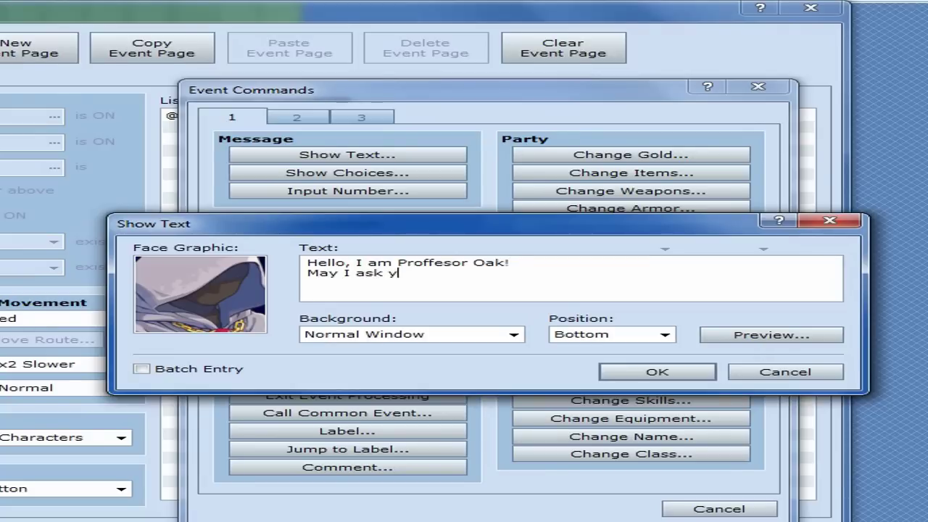
type("ou, what is your name?")
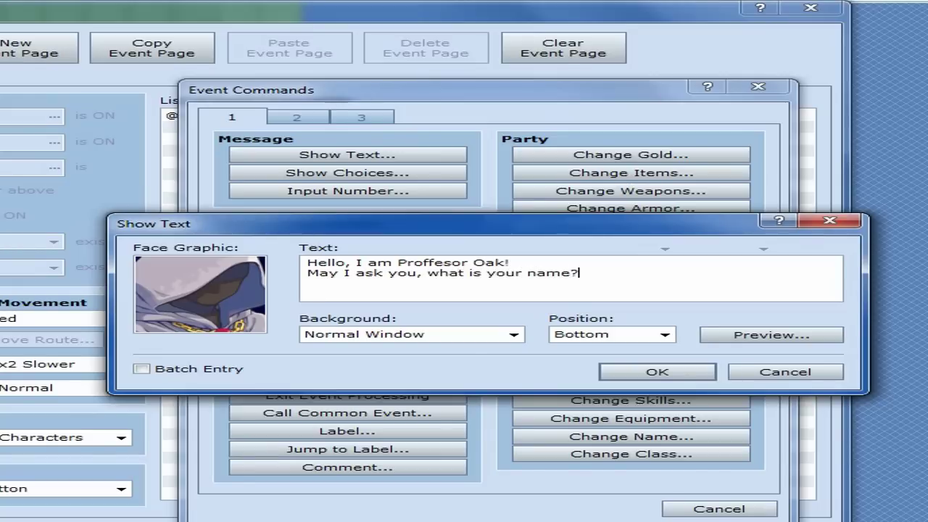
left_click(648, 373)
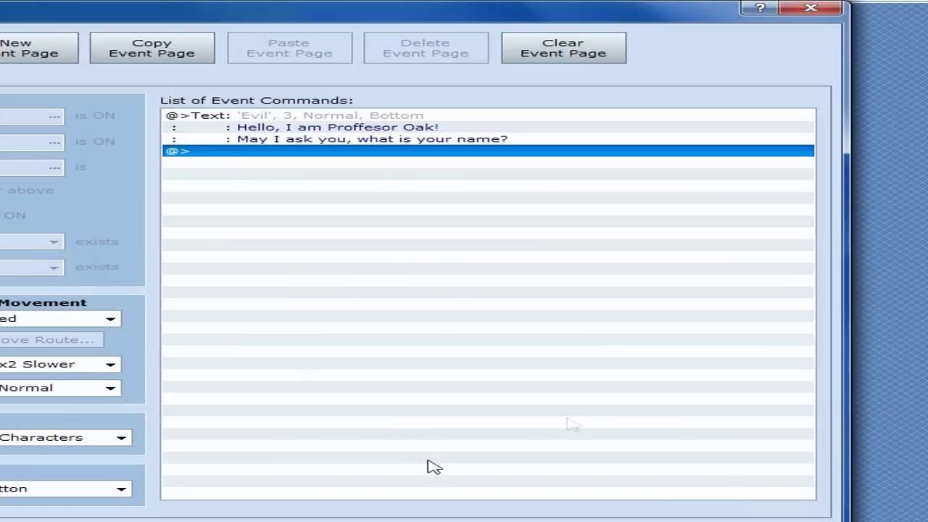
Add a Name Input Processing command after the greeting message
double_click(406, 151)
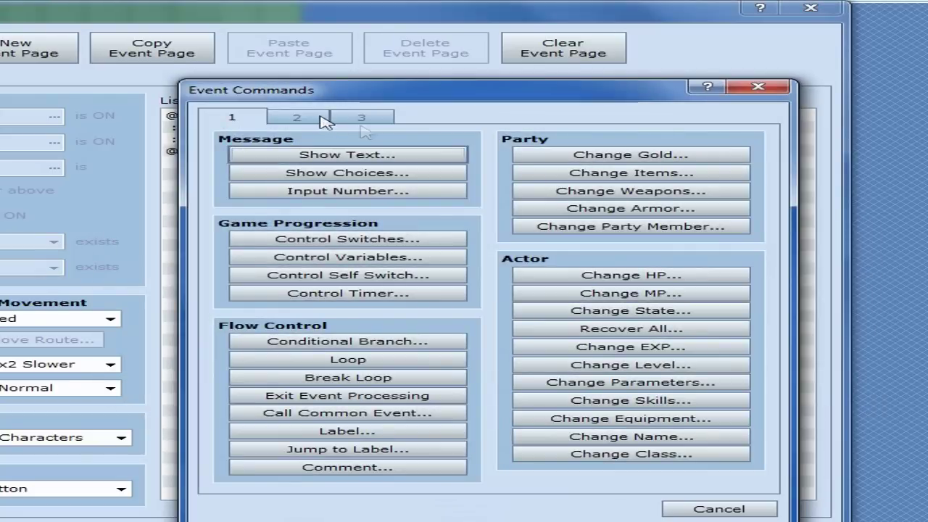
left_click(363, 118)
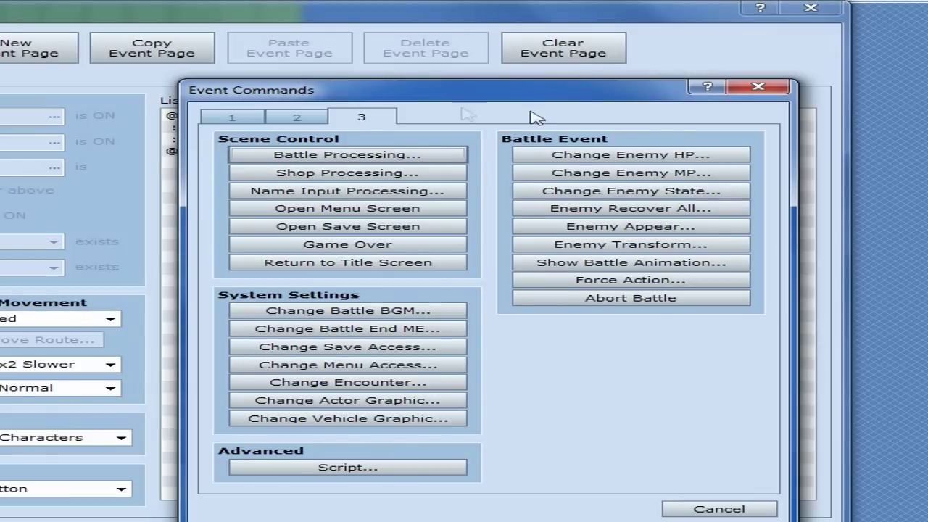
left_click(247, 121)
left_click(361, 120)
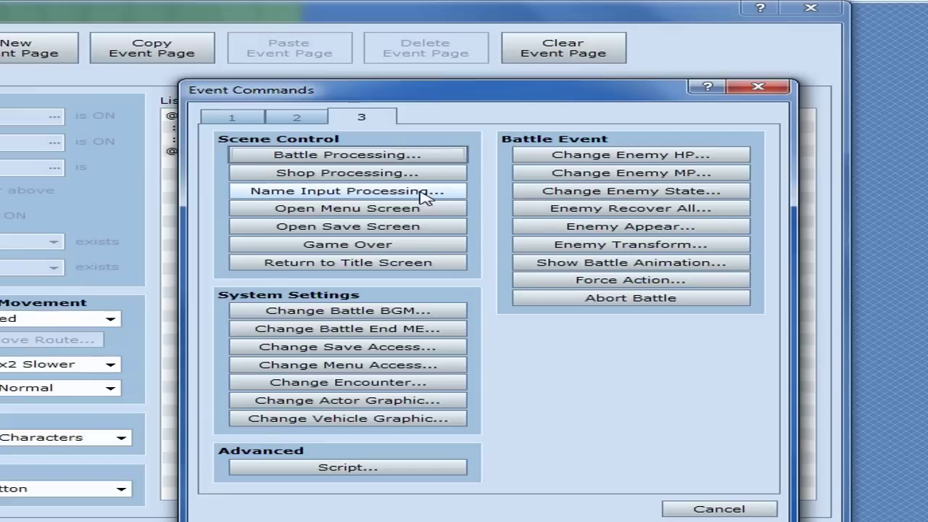
left_click(328, 192)
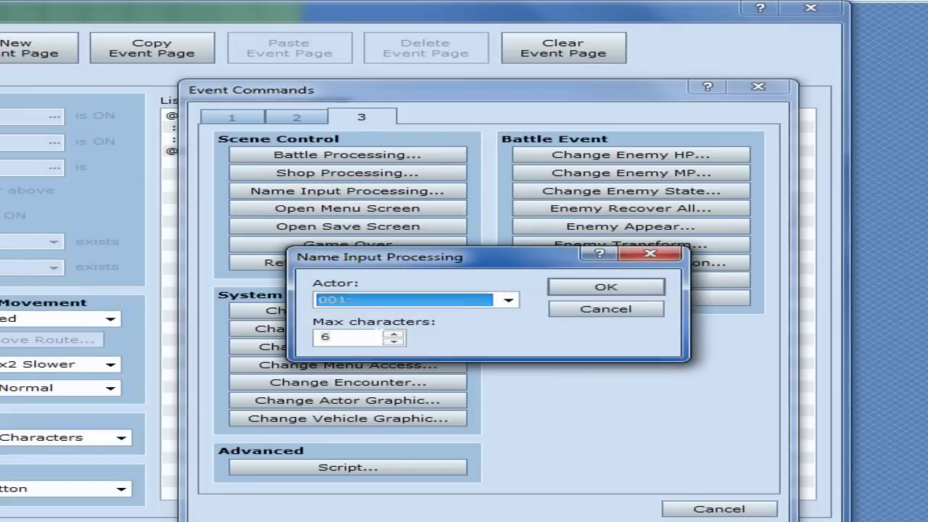
Set the name input to actor 001 with a maximum of 10 characters
key("Tab")
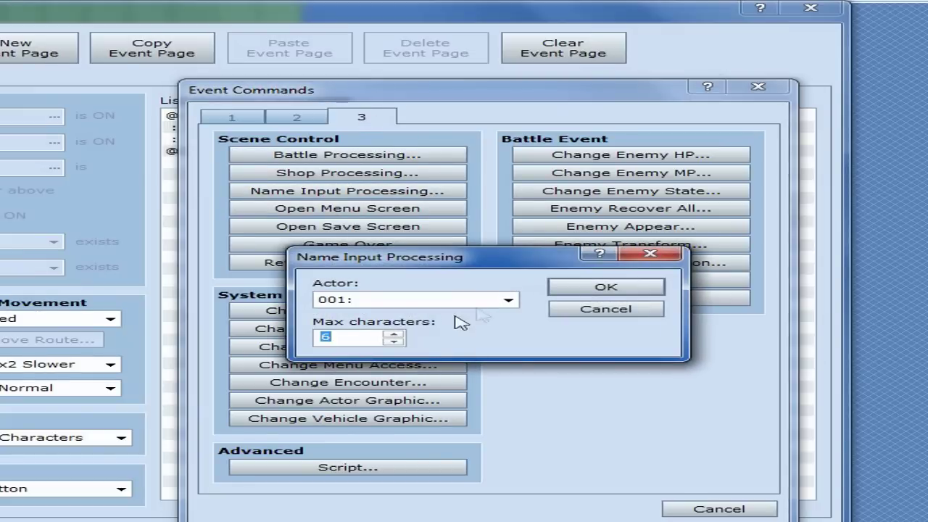
left_click(508, 300)
left_click(427, 317)
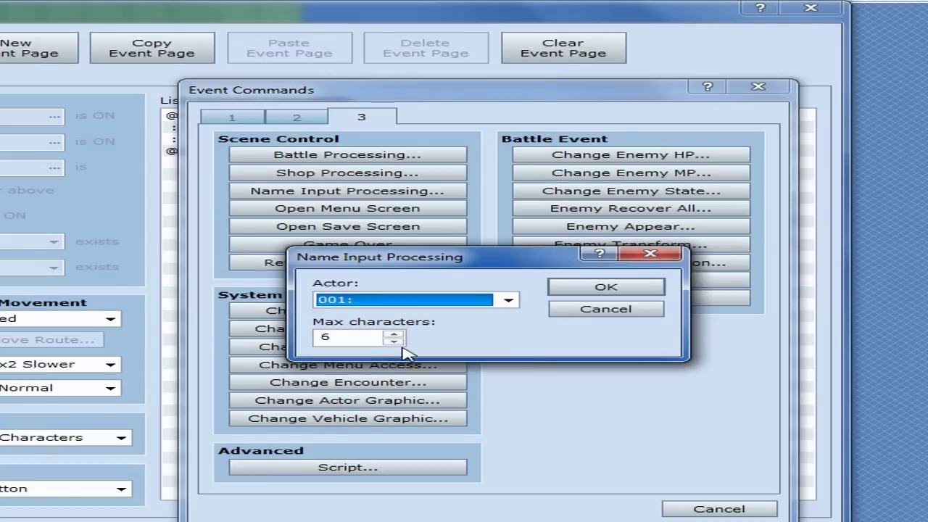
key("Tab")
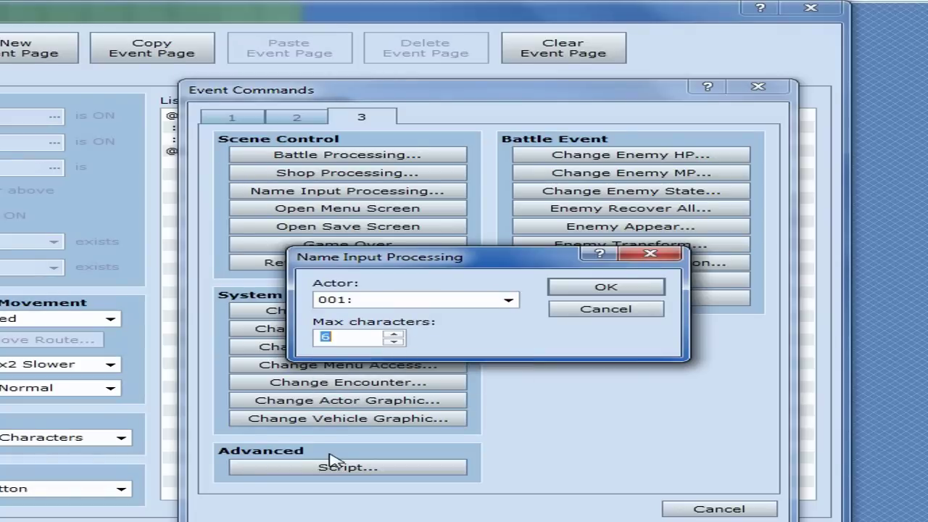
key("BackSpace")
type("10")
left_click(641, 290)
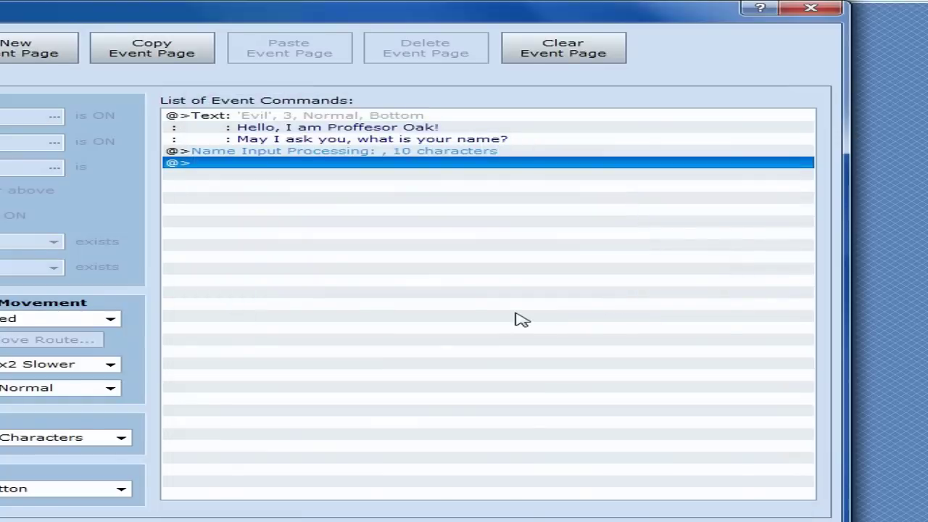
Start a new Show Text message on the next empty line using the hooded Evil face
double_click(429, 162)
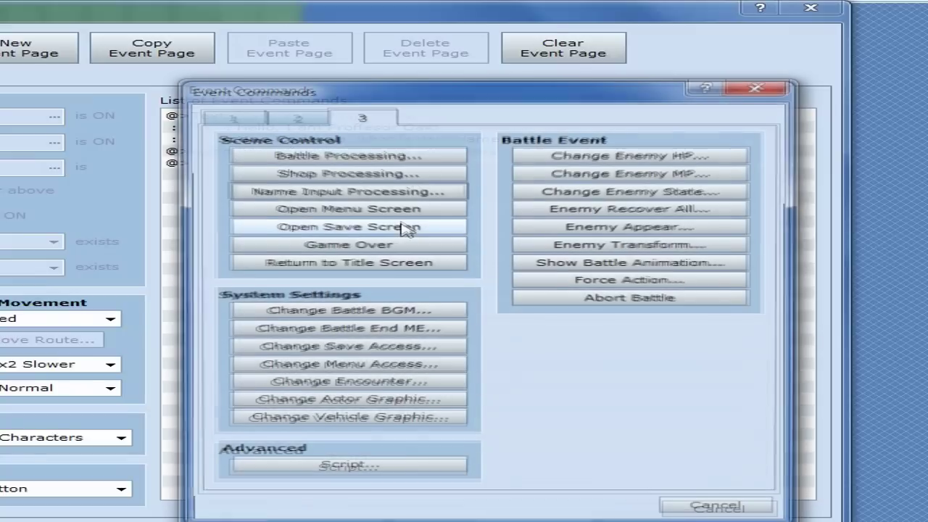
left_click(233, 118)
left_click(365, 154)
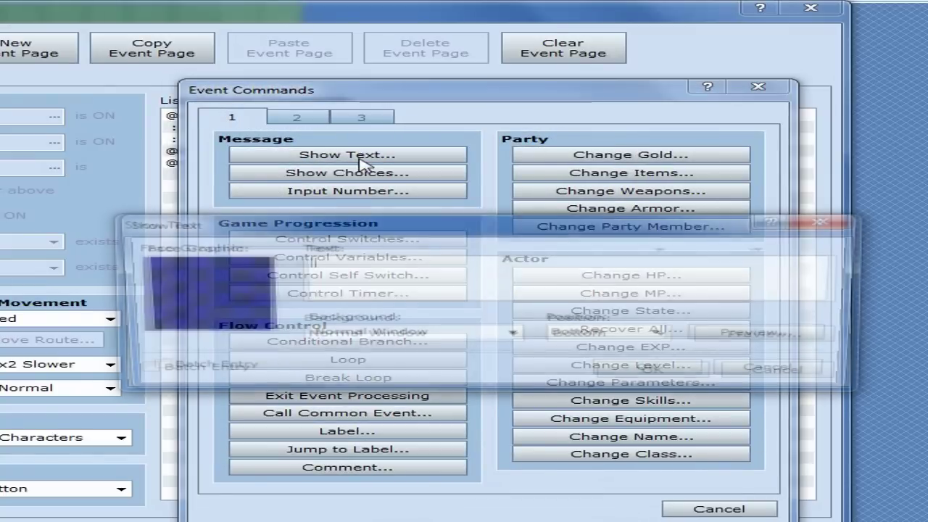
double_click(266, 316)
left_click(197, 225)
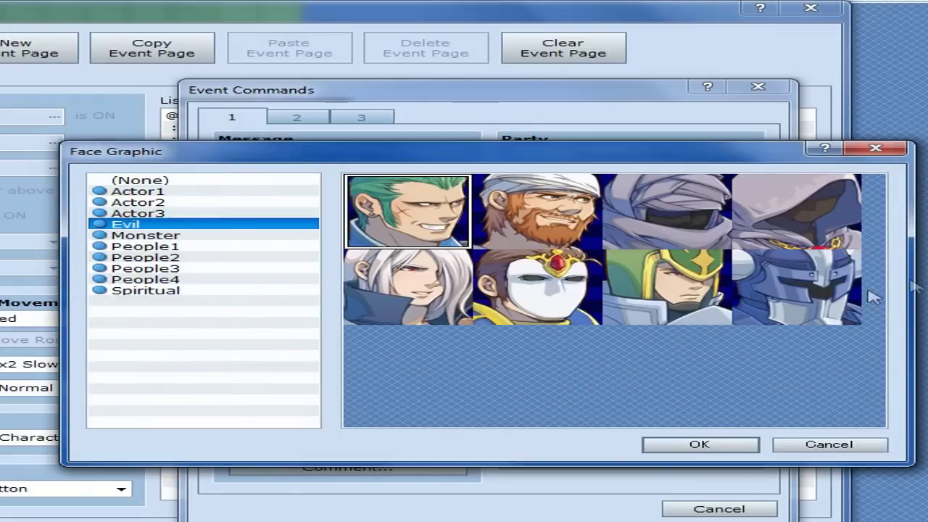
left_click(701, 444)
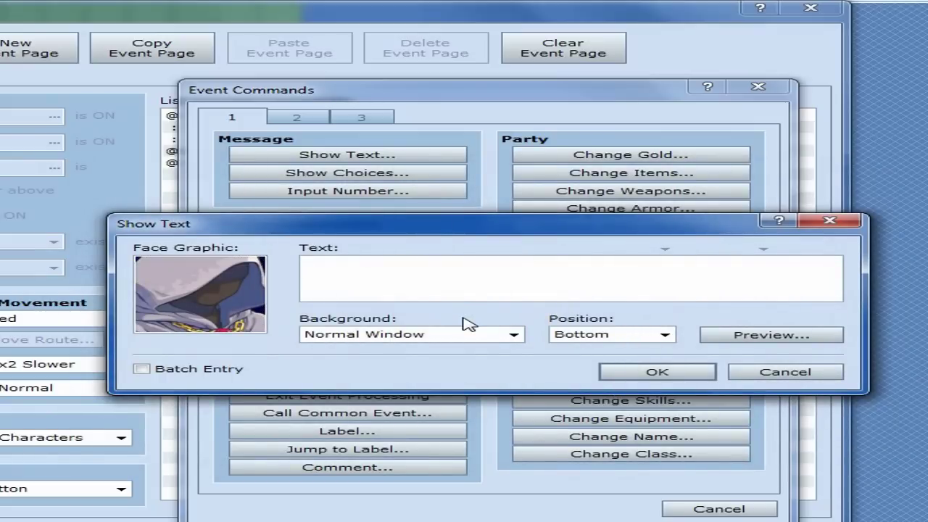
Type 'Ah, your name is \n[1] !' and begin the next line 'So,you are wearing...'
type("Ah, your h")
type("ame is \\")
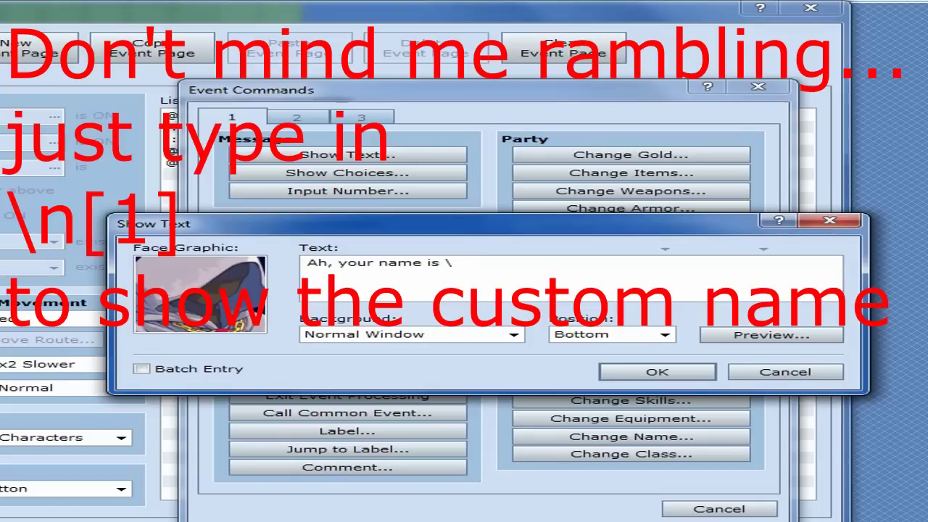
key("BackSpace")
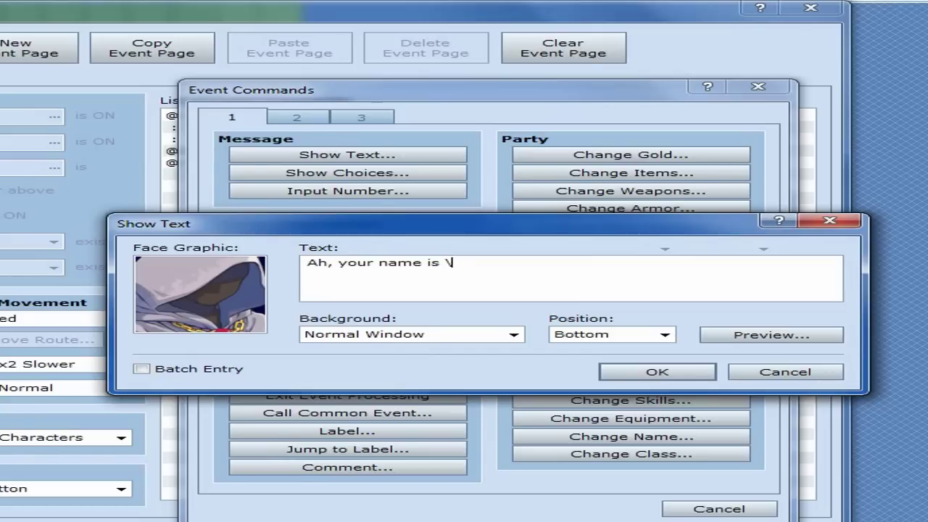
type("n[1]")
type("! !")
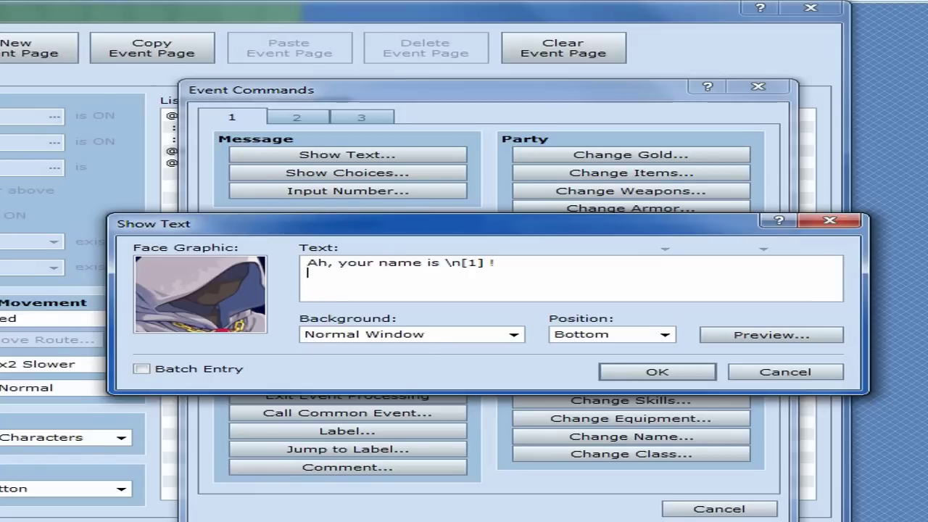
key("Return")
type("So,you are we")
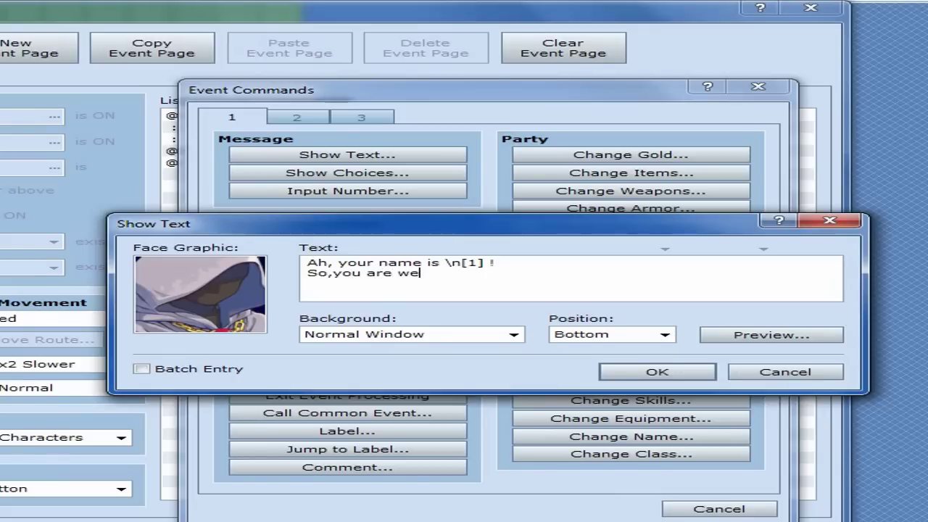
type("aring a lot of clothes")
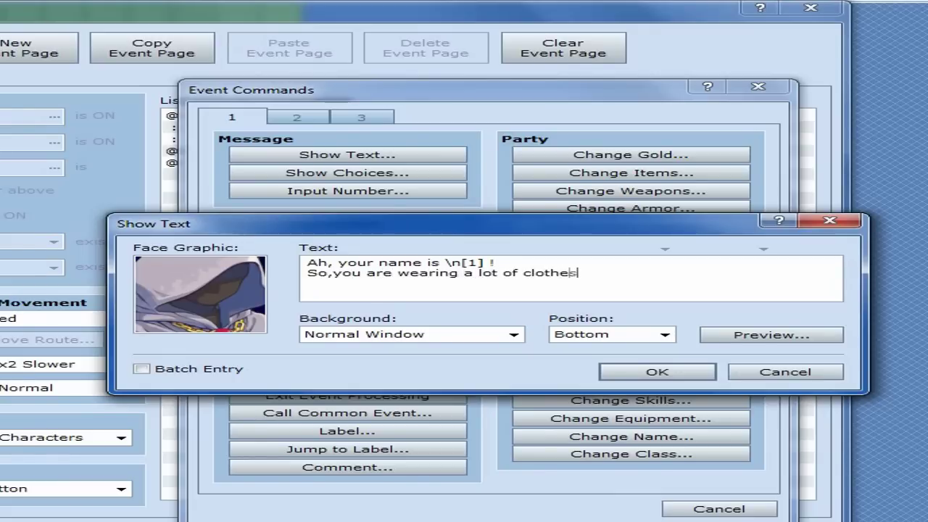
type(". I can't tell")
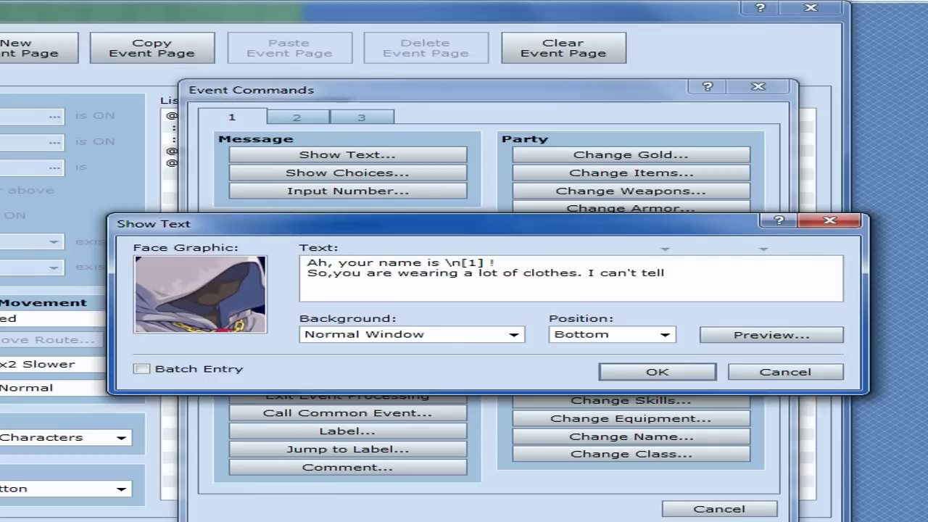
Fix the typo so the line ends 'I can't tell, are you a boy or a girl?' and preview it
key("BackSpace")
key("BackSpace")
key("BackSpace")
key("BackSpace")
key("BackSpace")
type("tell")
key("BackSpace")
key("BackSpace")
type("ll, a")
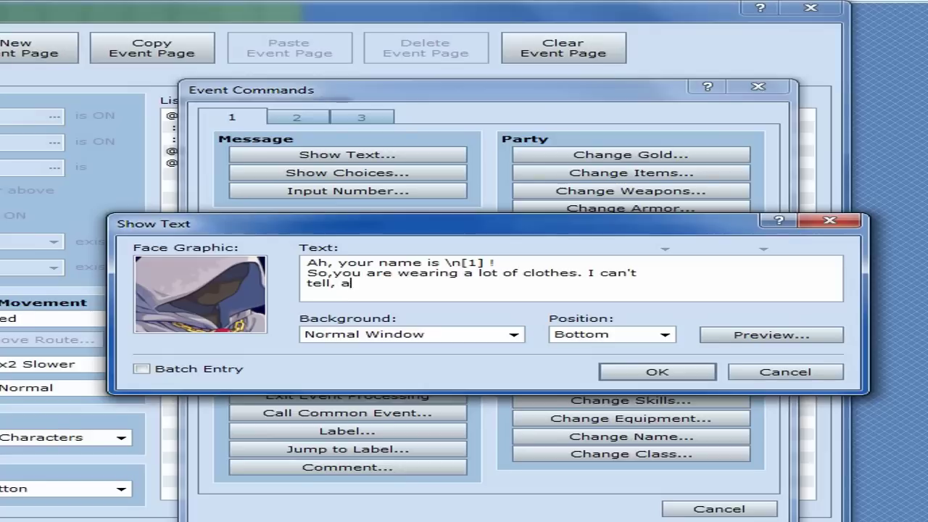
type("re you a boy or a girl")
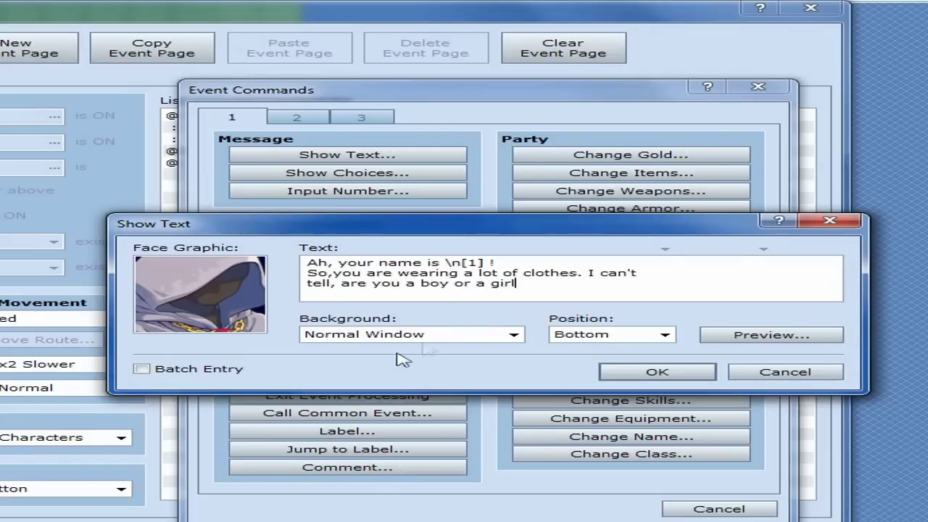
type("?")
left_click(751, 338)
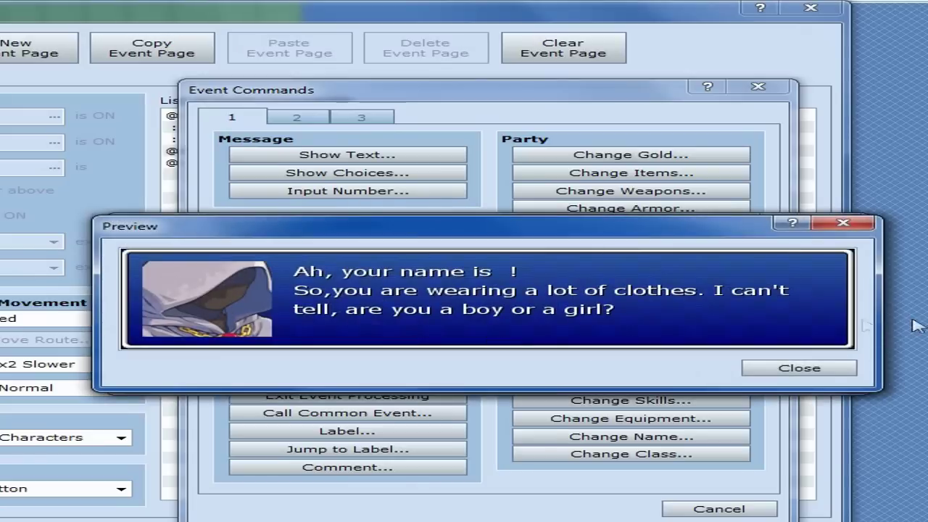
Recheck the three-line boy-or-girl message in the preview and add it after the name input
left_click(843, 223)
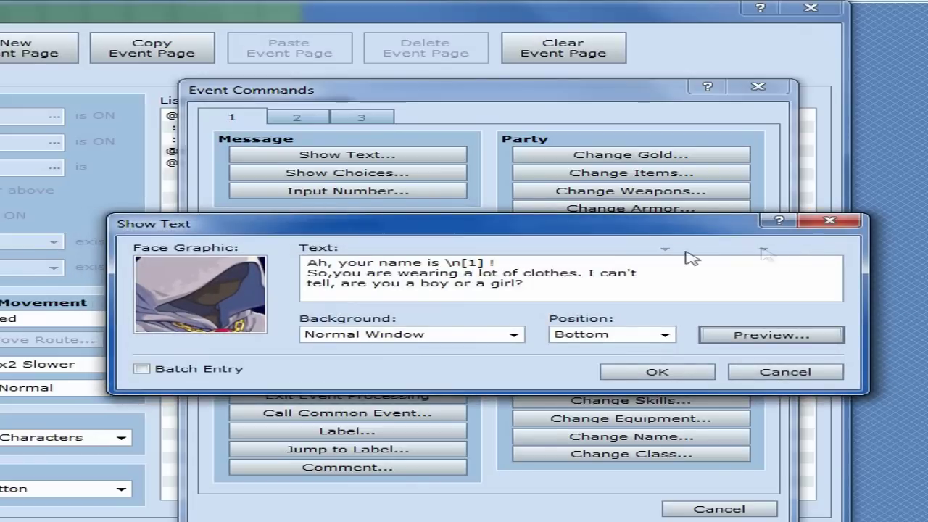
left_click(741, 338)
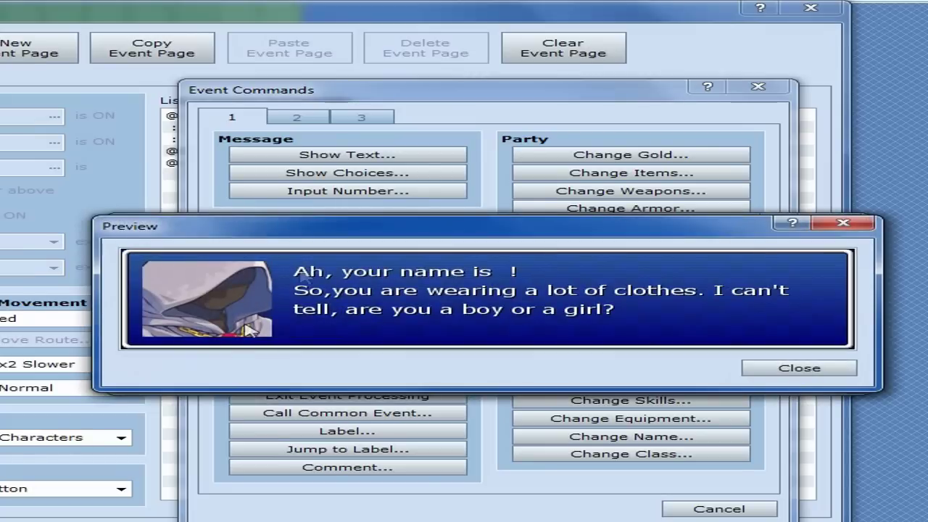
left_click(844, 368)
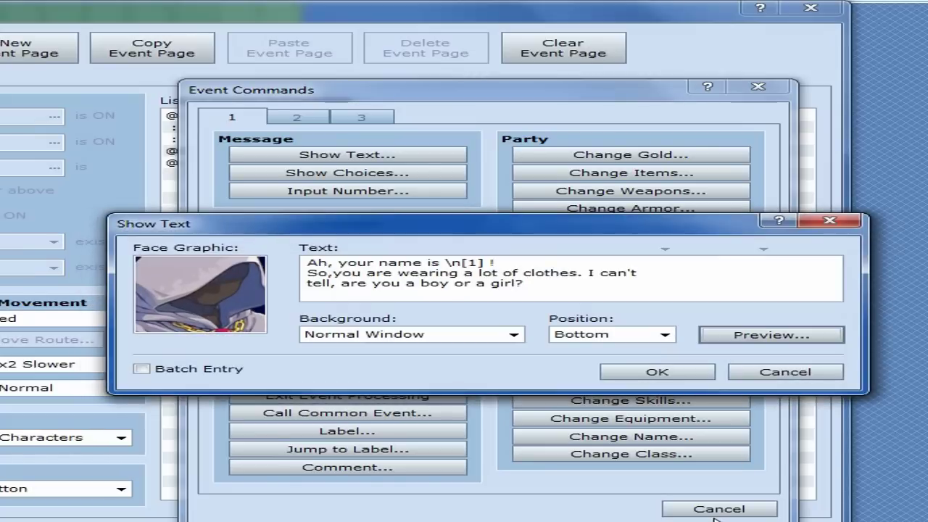
left_click(656, 372)
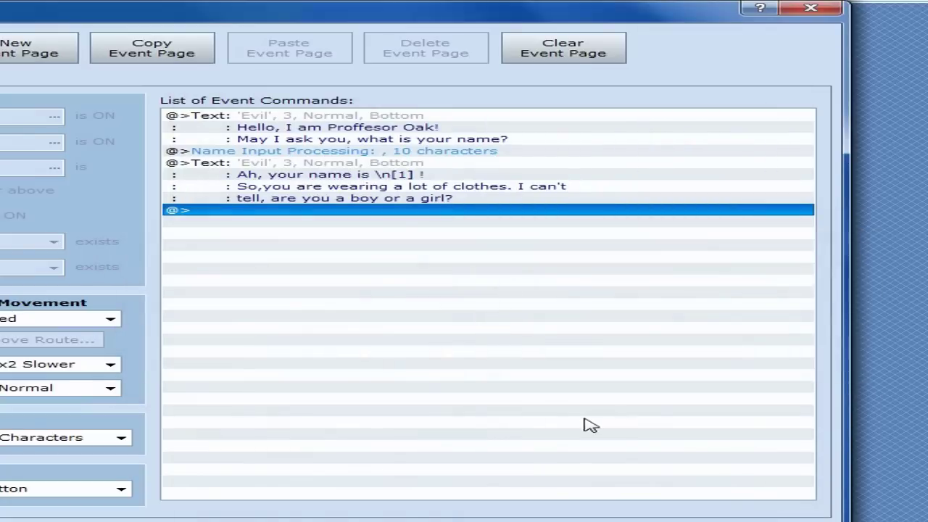
Add a Show Choices prompt on the next empty line with the options Boy and Girl
double_click(388, 214)
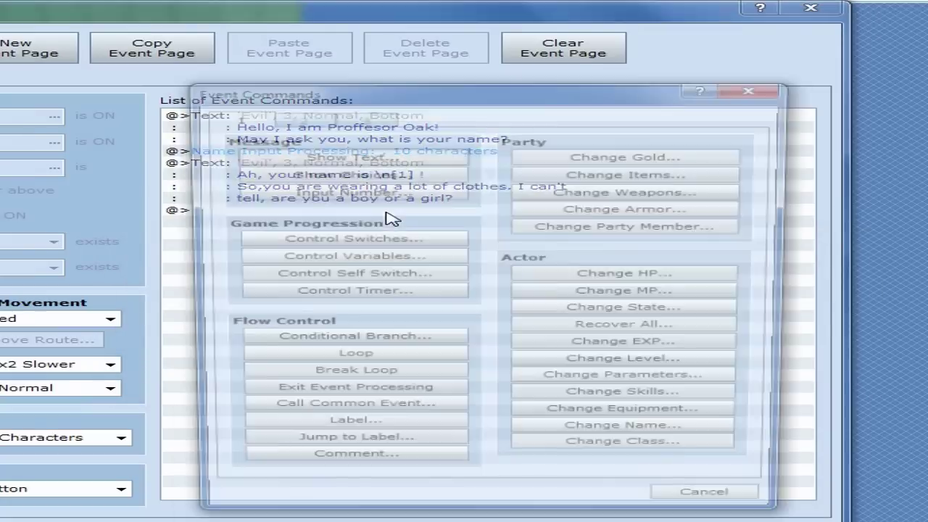
left_click(362, 120)
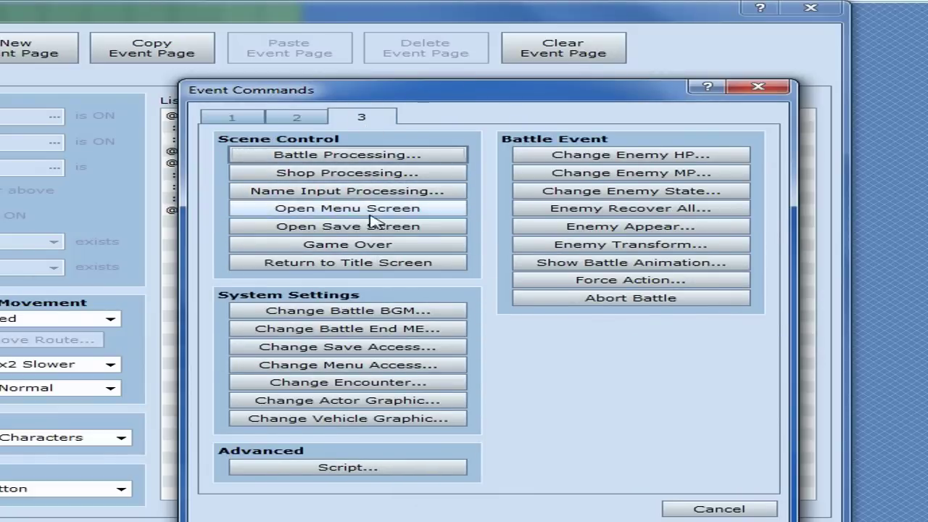
left_click(231, 117)
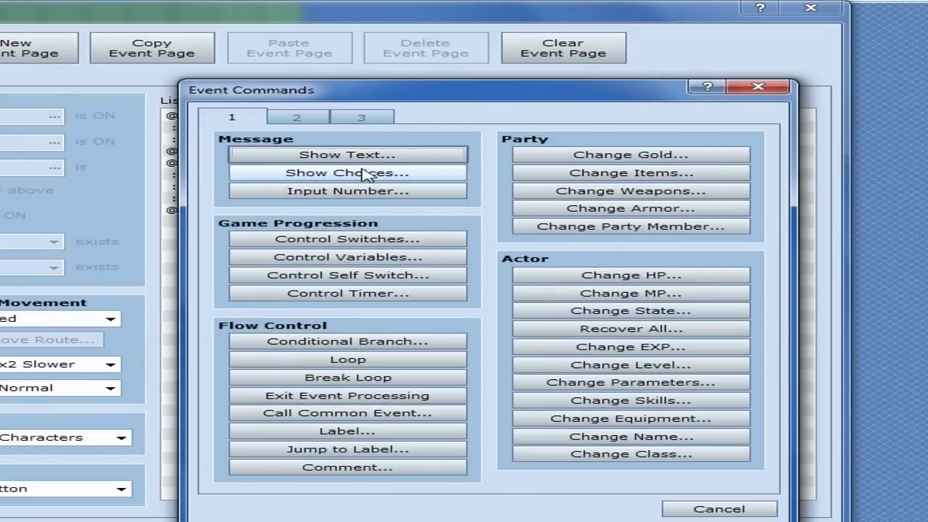
left_click(395, 175)
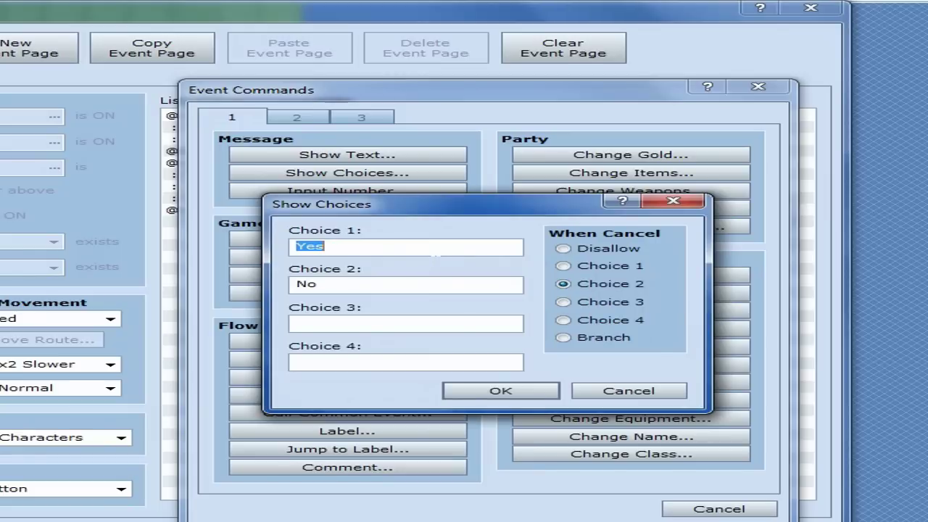
type("Boy")
key("Tab")
key("BackSpace")
type("Girl")
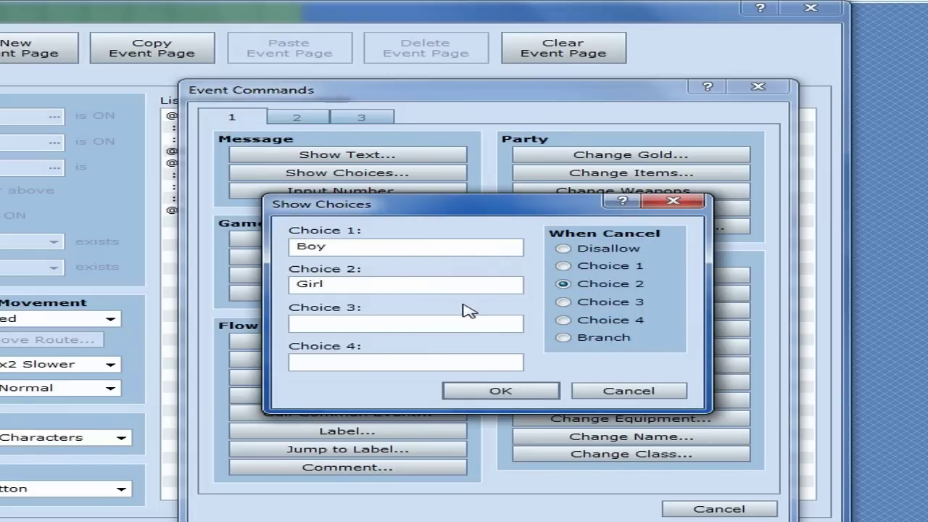
Set When Cancel to Disallow and insert the Boy/Girl choice into the event
left_click(563, 283)
key("shift+Tab")
key("Tab")
key("shift+Tab")
left_click_drag(612, 210, 538, 206)
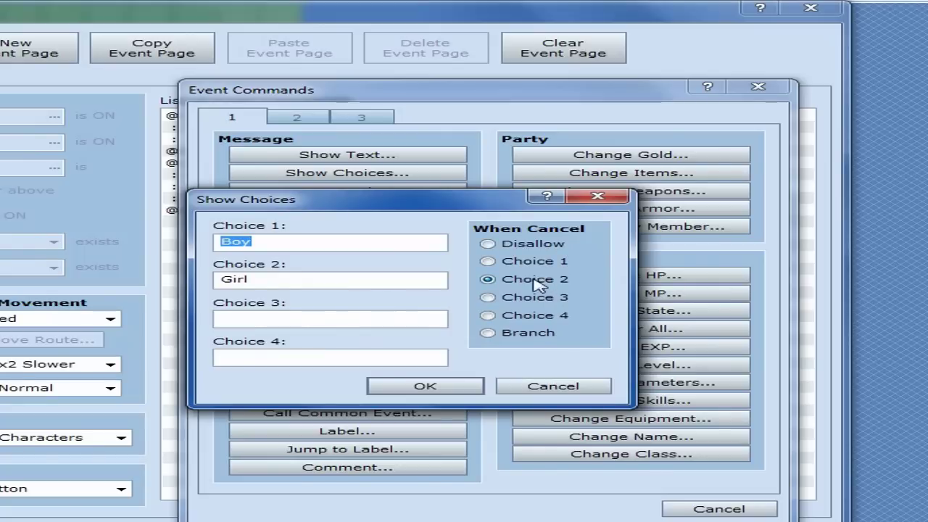
key("Tab")
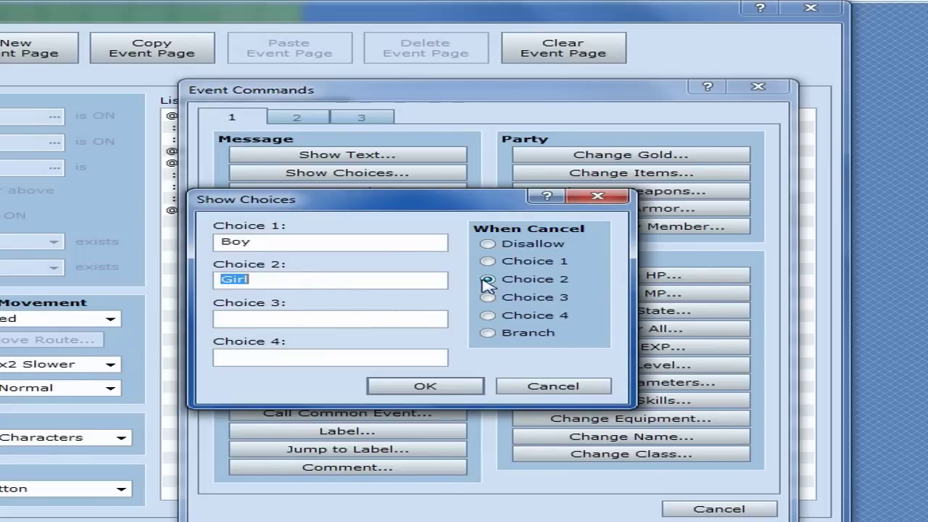
left_click(487, 244)
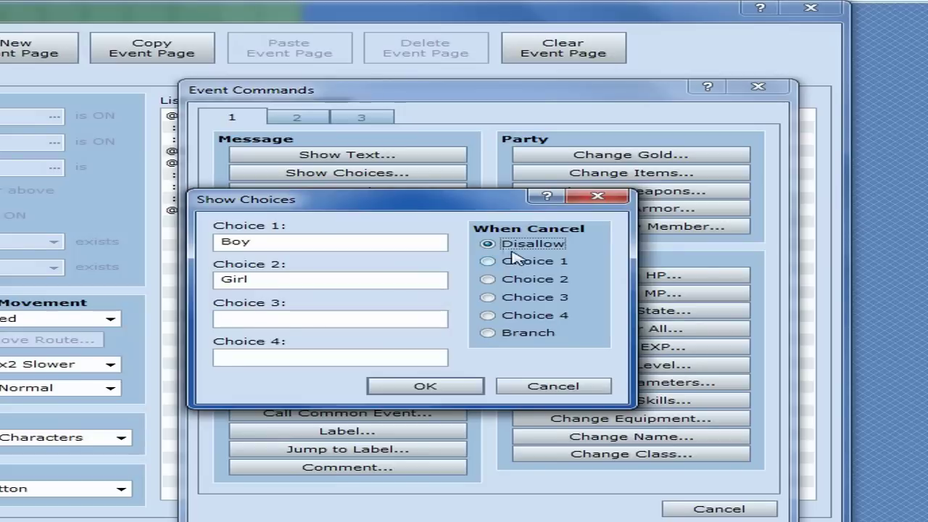
left_click(457, 388)
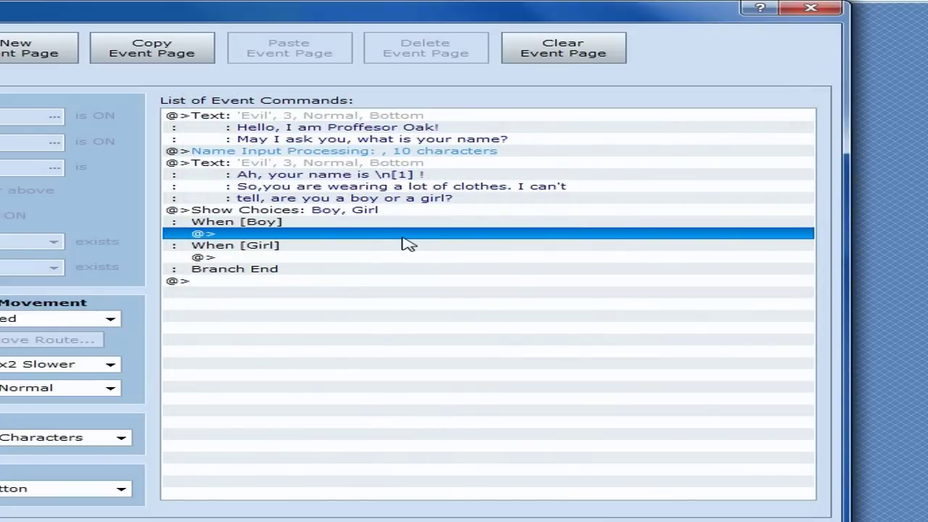
Under When [Boy], change actor 001's sprite to the first orange-haired Actor1 character
left_click_drag(239, 226, 258, 259)
double_click(245, 233)
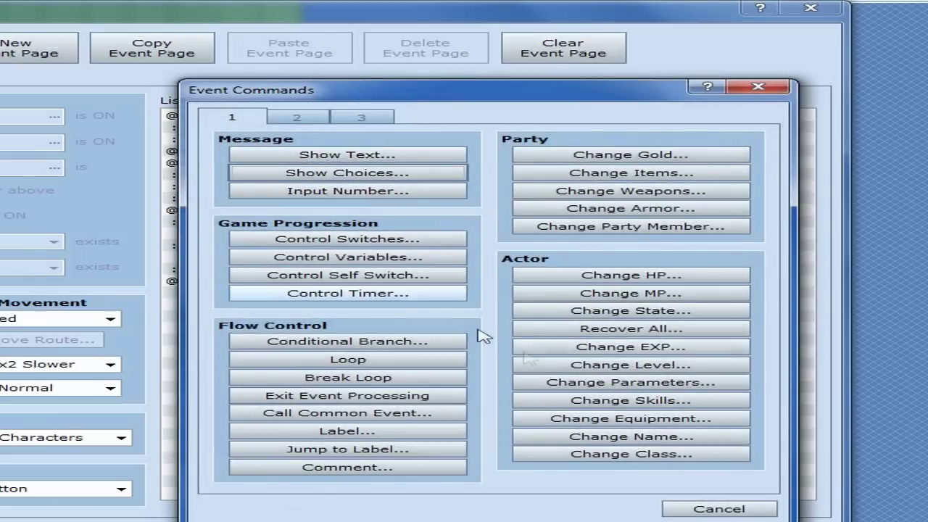
left_click(359, 117)
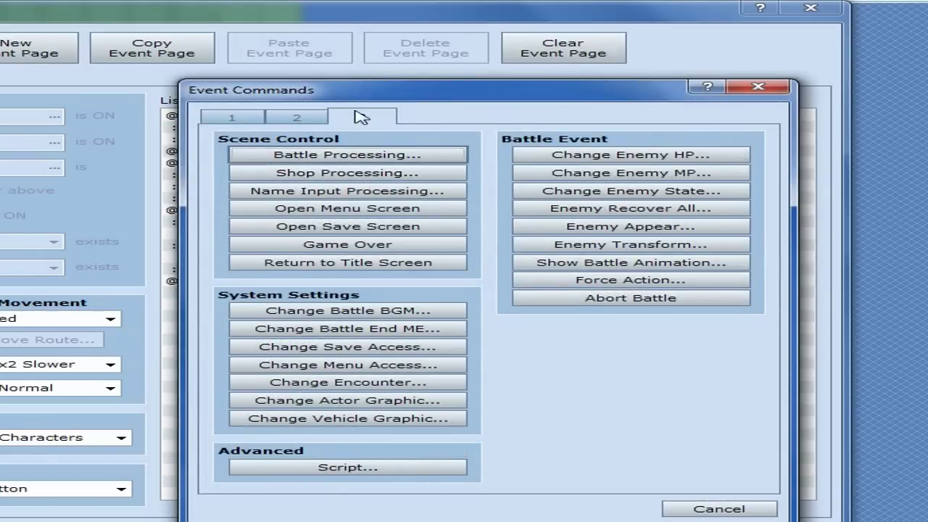
left_click(340, 400)
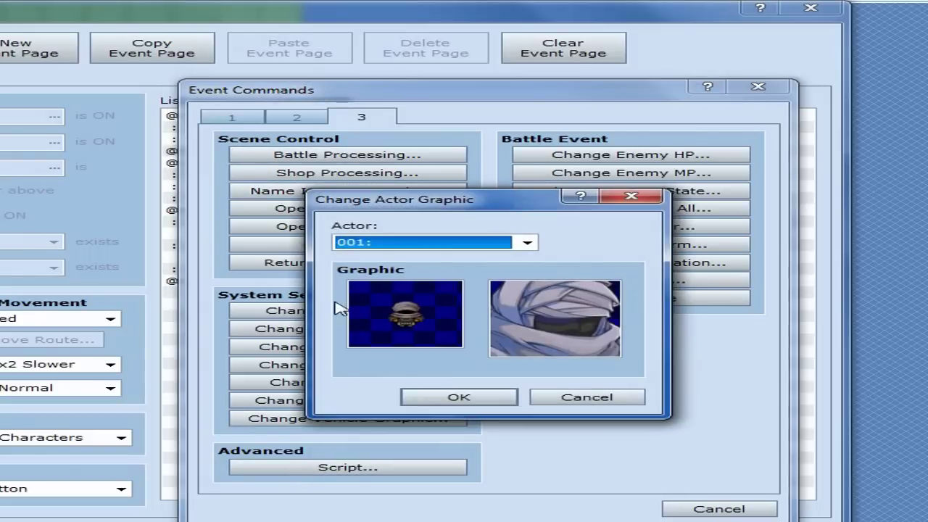
double_click(402, 340)
left_click(210, 193)
left_click(444, 251)
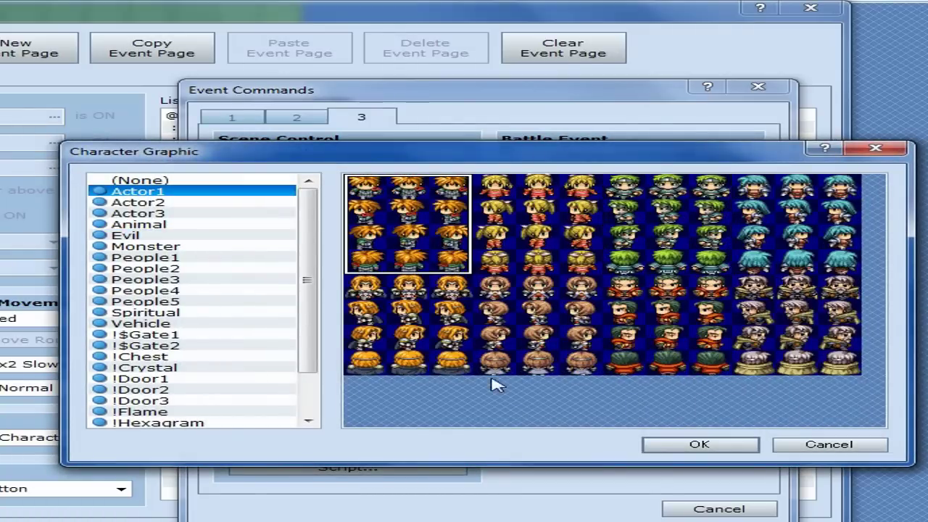
left_click(700, 445)
Give actor 001 the matching orange-haired Actor1 face and insert the graphic change
double_click(554, 333)
left_click(203, 192)
left_click(388, 207)
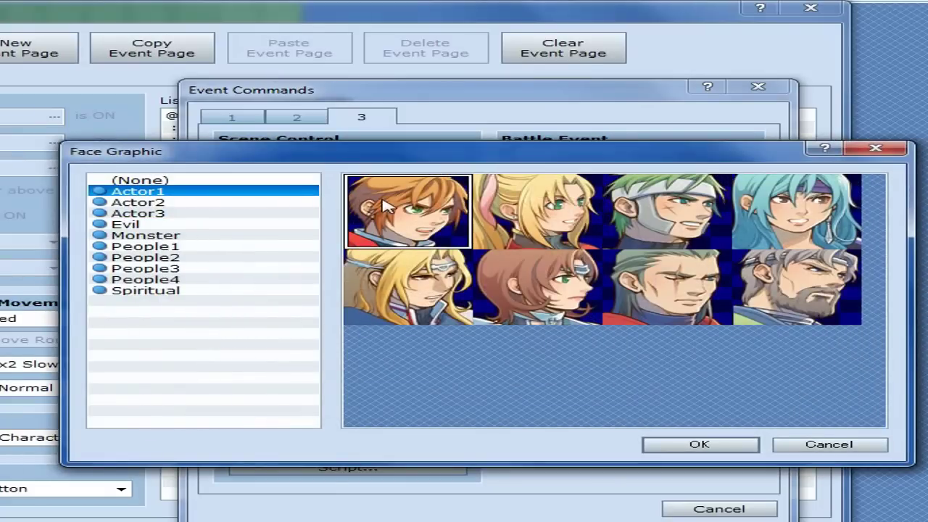
left_click(740, 444)
left_click(493, 393)
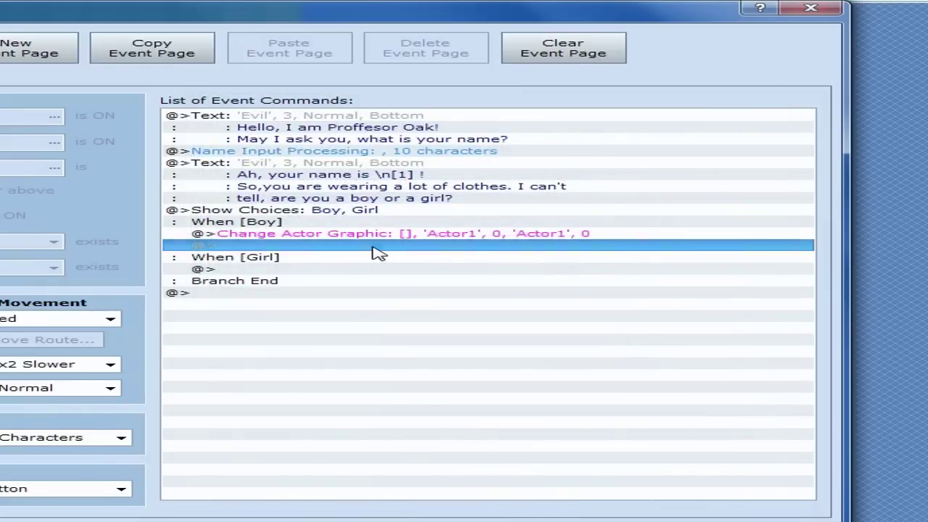
double_click(375, 248)
Add the hooded Evil-face message 'You are a very handsome boy.' to the Boy branch
left_click(232, 118)
left_click(323, 161)
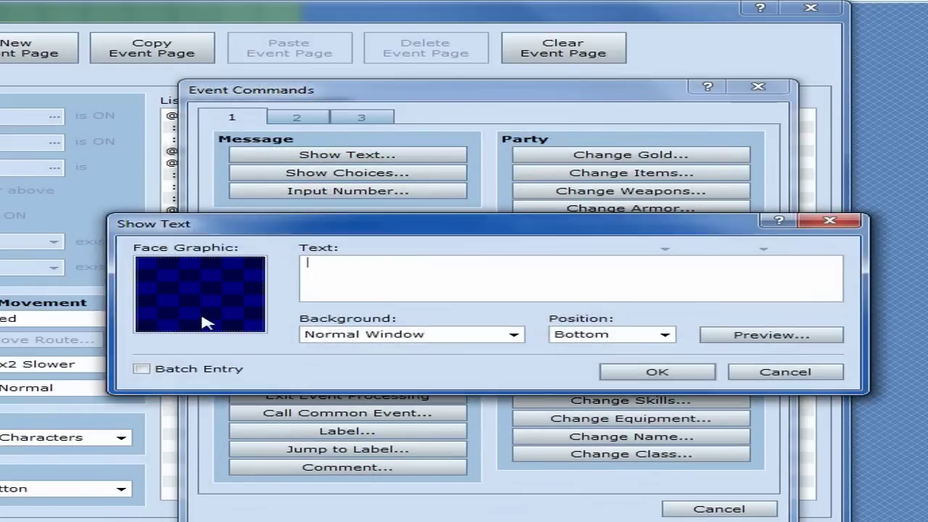
double_click(201, 321)
left_click(180, 225)
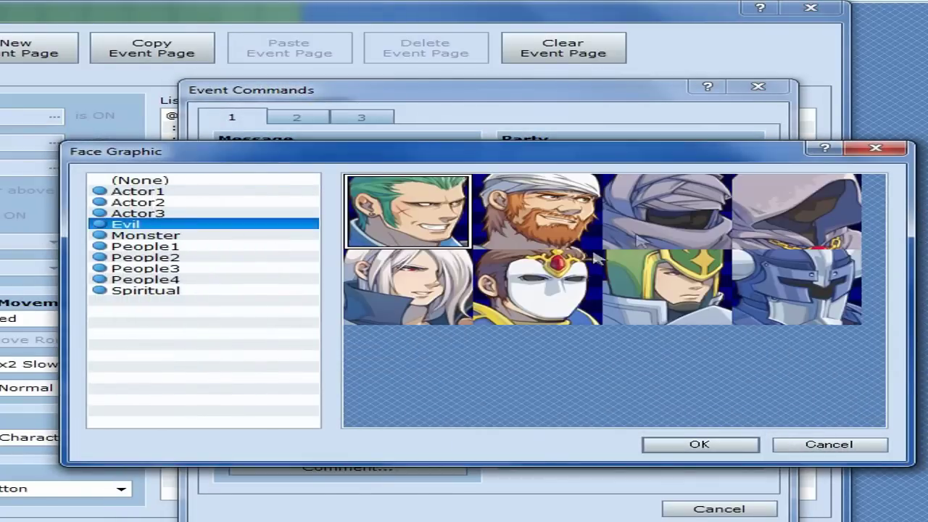
left_click(760, 223)
left_click(703, 444)
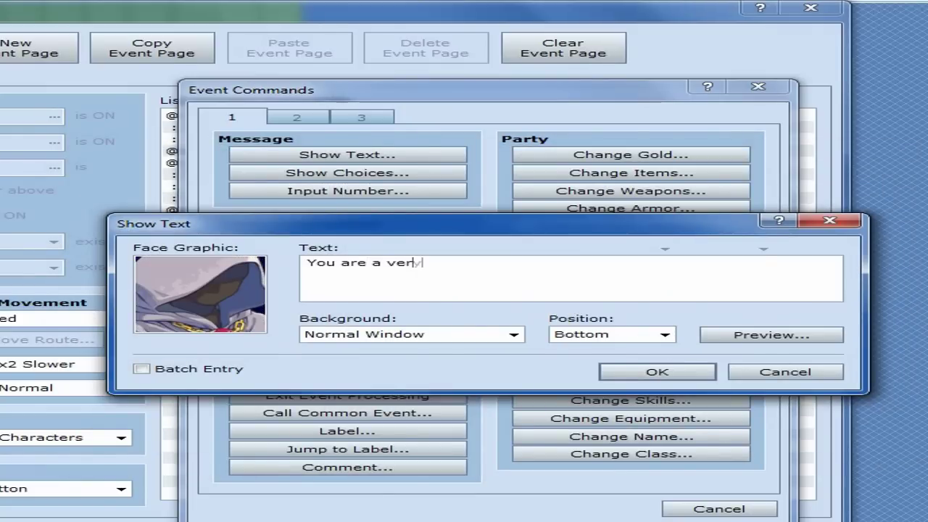
type("me boy.")
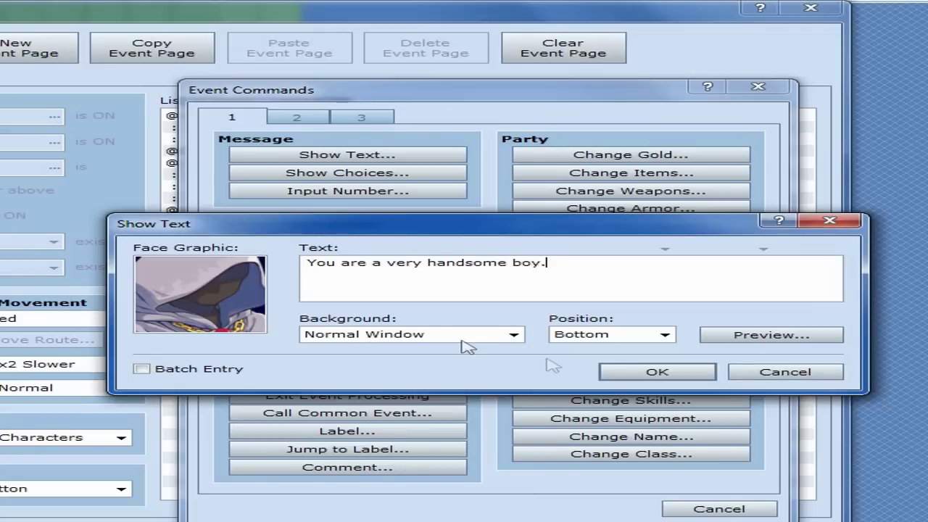
left_click(657, 372)
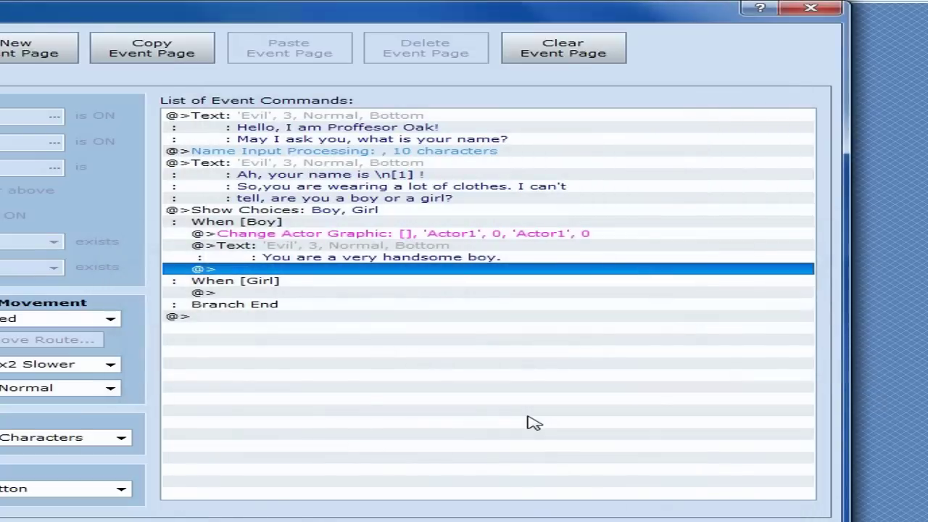
left_click(317, 282)
Under When [Girl], change actor 001's sprite to the blond Actor1 girl
double_click(290, 293)
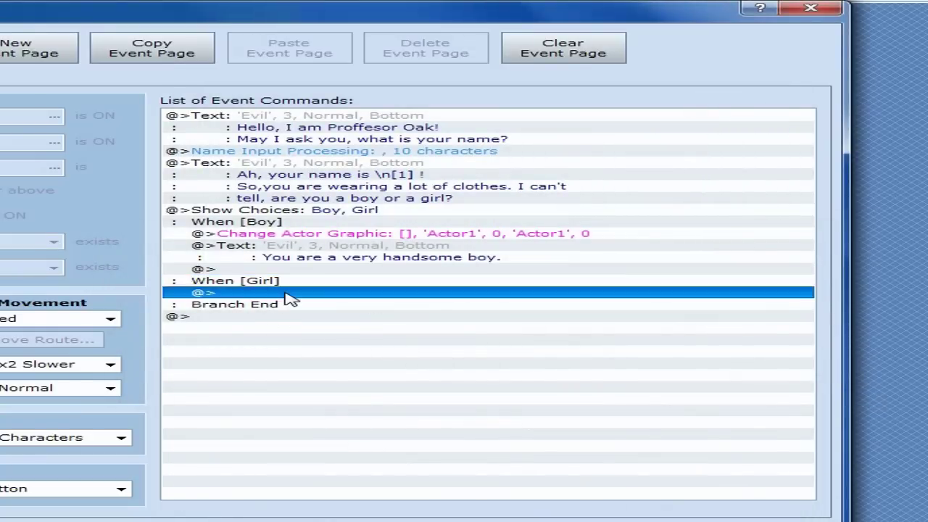
left_click(364, 123)
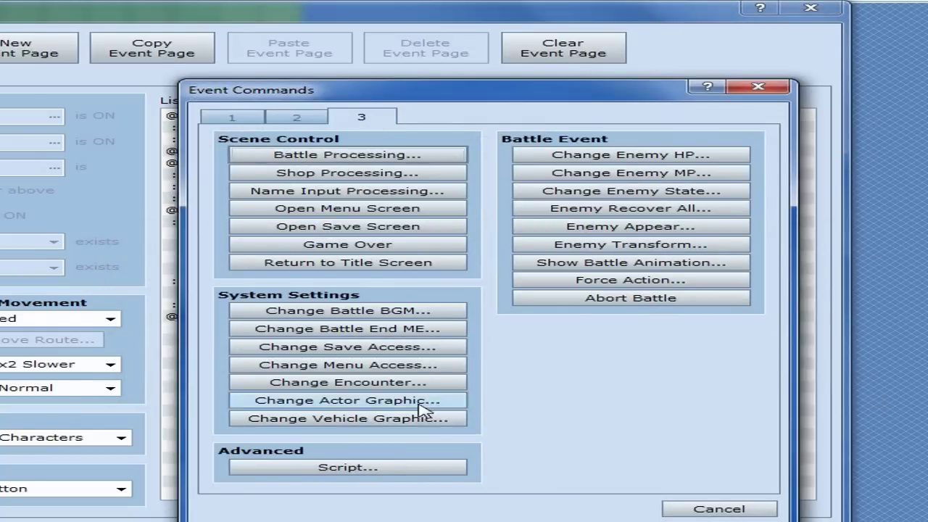
left_click(423, 401)
left_click(402, 342)
double_click(403, 342)
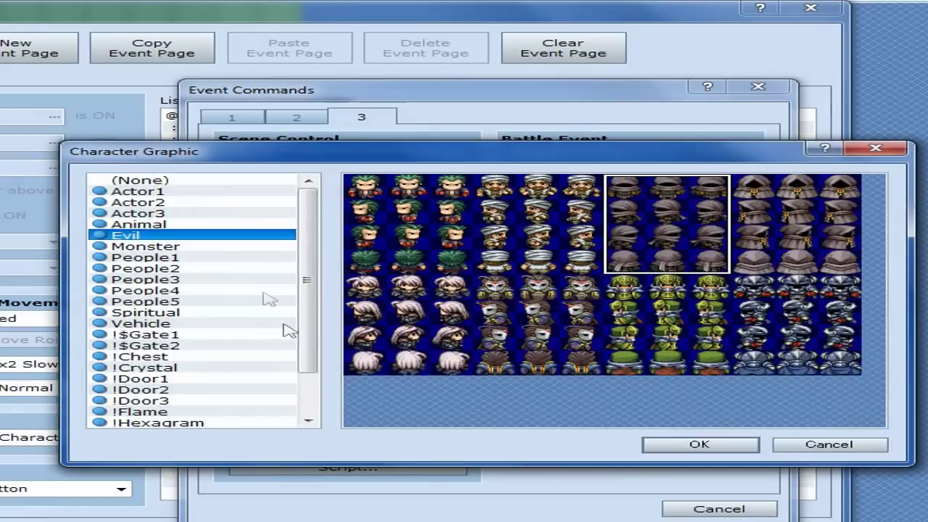
left_click(209, 192)
left_click(553, 226)
left_click(700, 444)
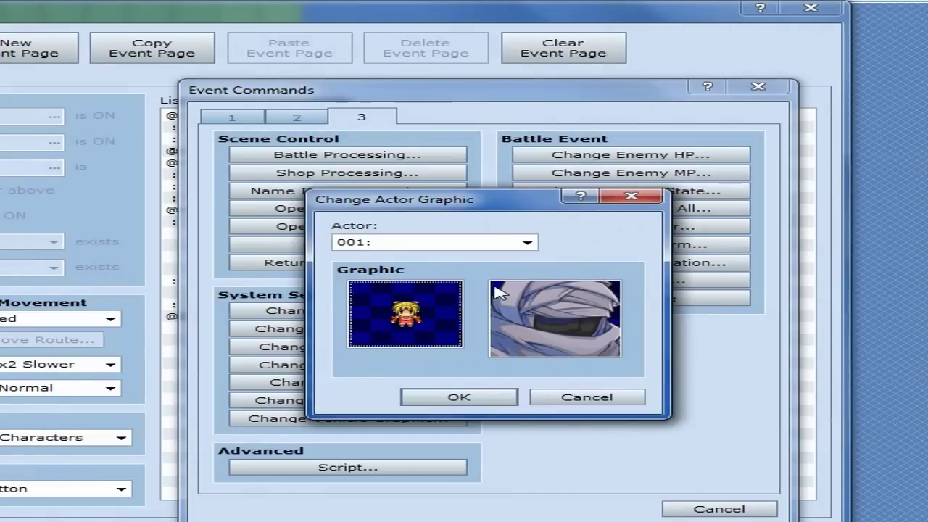
Give actor 001 the blond girl's Actor1 face and insert the graphic change
double_click(562, 319)
left_click(236, 192)
left_click(511, 227)
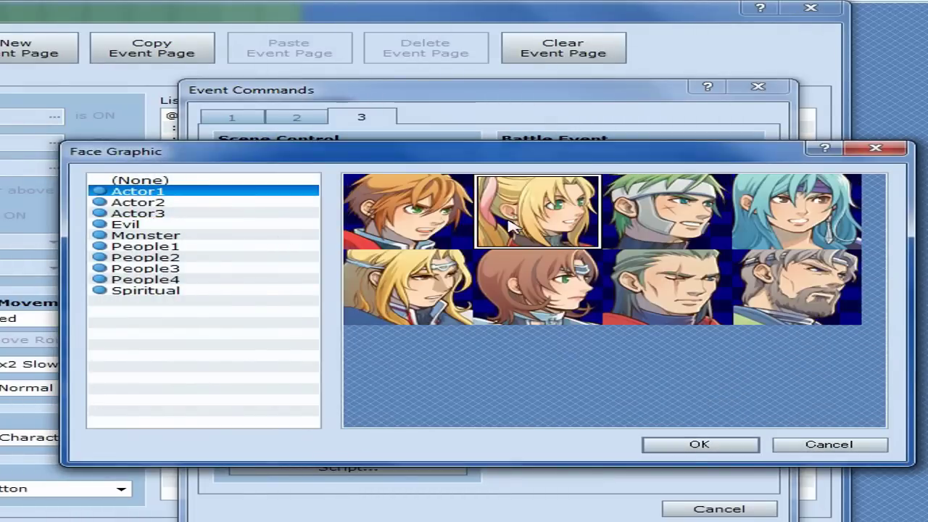
left_click(699, 444)
left_click(464, 397)
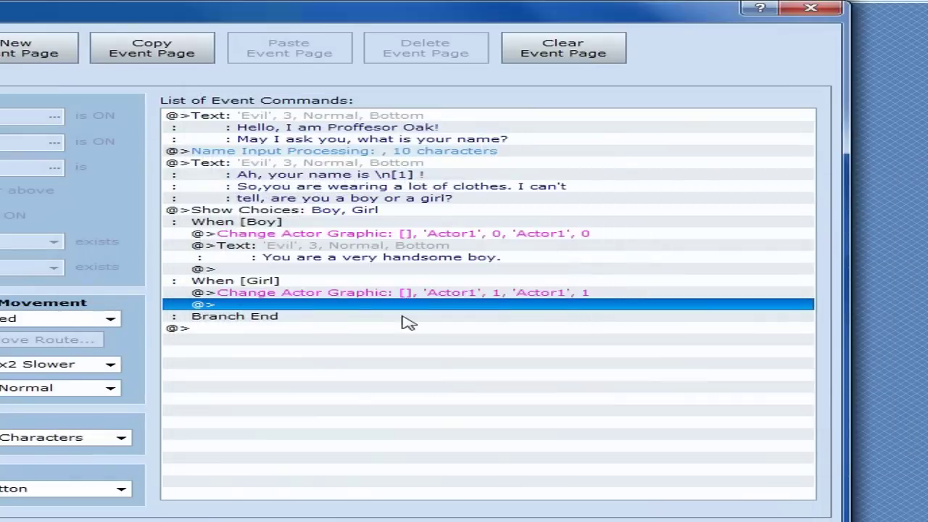
Add the hooded-face line 'You are very sexy. *growl*', then close the event and start a saved playtest
double_click(284, 307)
left_click(258, 118)
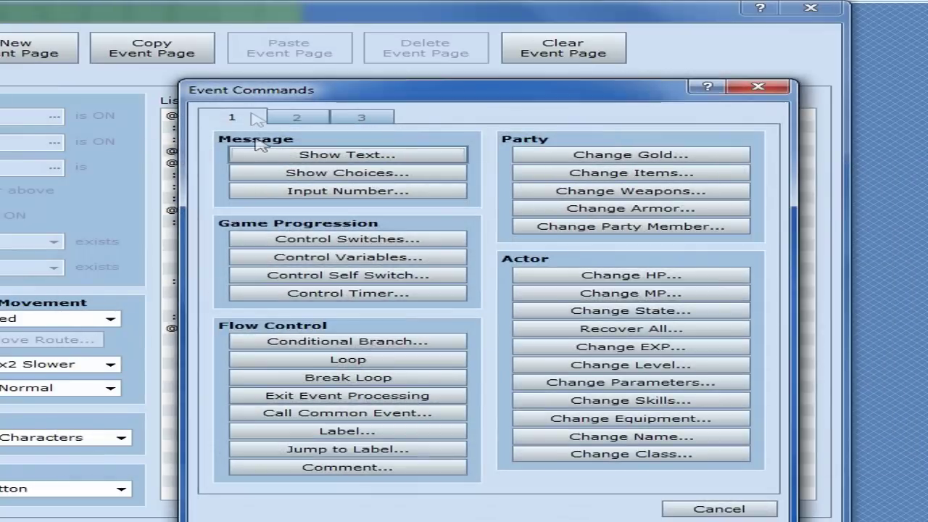
left_click(286, 155)
double_click(218, 275)
left_click(191, 224)
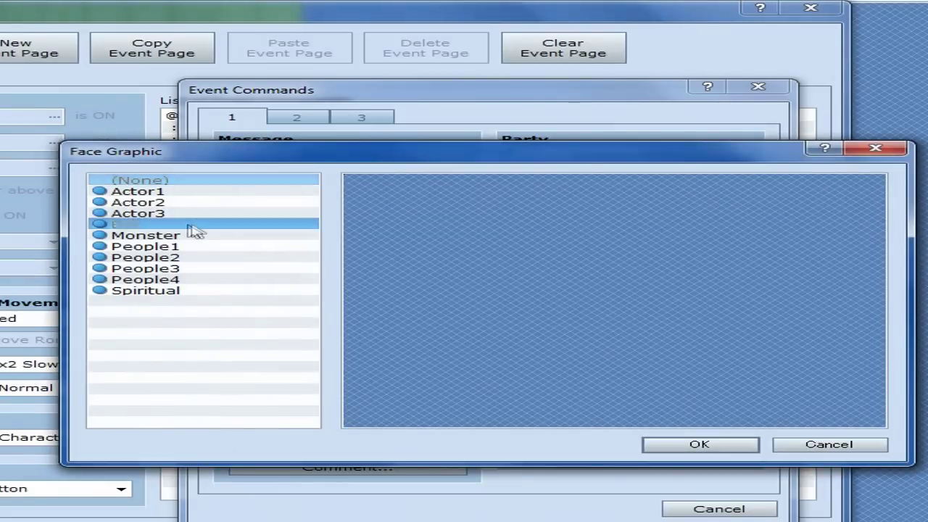
left_click(834, 218)
left_click(699, 446)
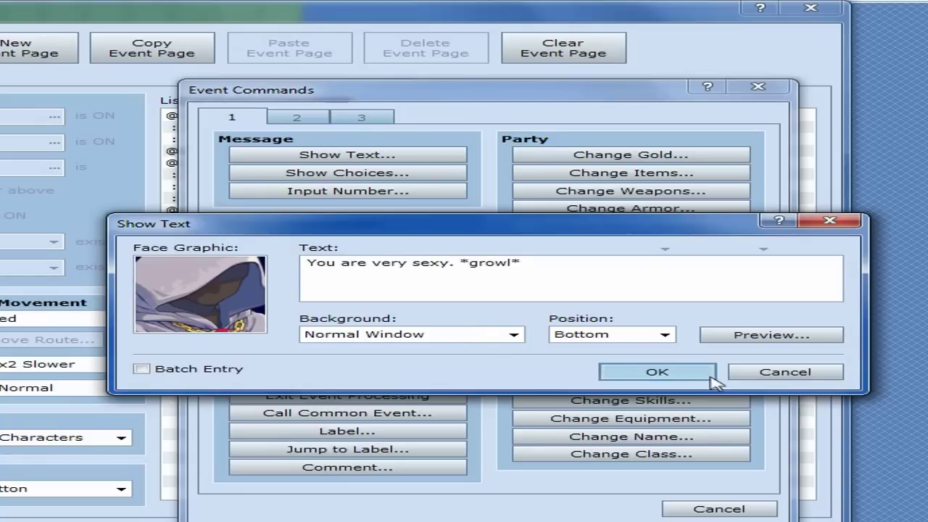
left_click(655, 372)
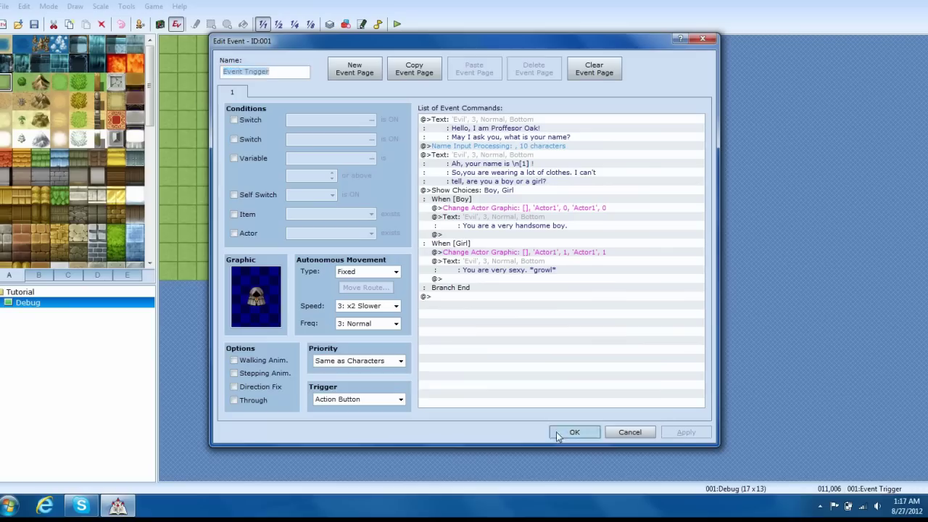
left_click(571, 432)
left_click(397, 23)
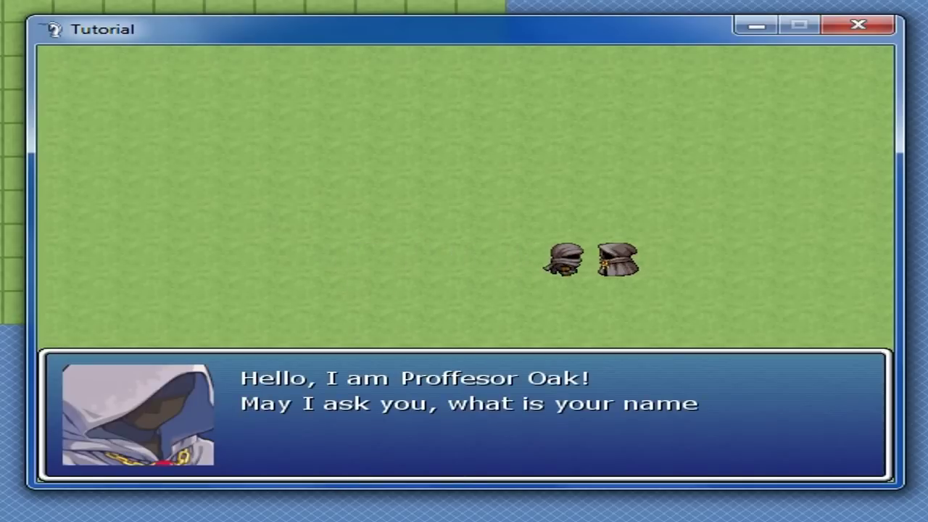
In the playtest, get past the greeting and enter the hero's name as GUY
key("Return")
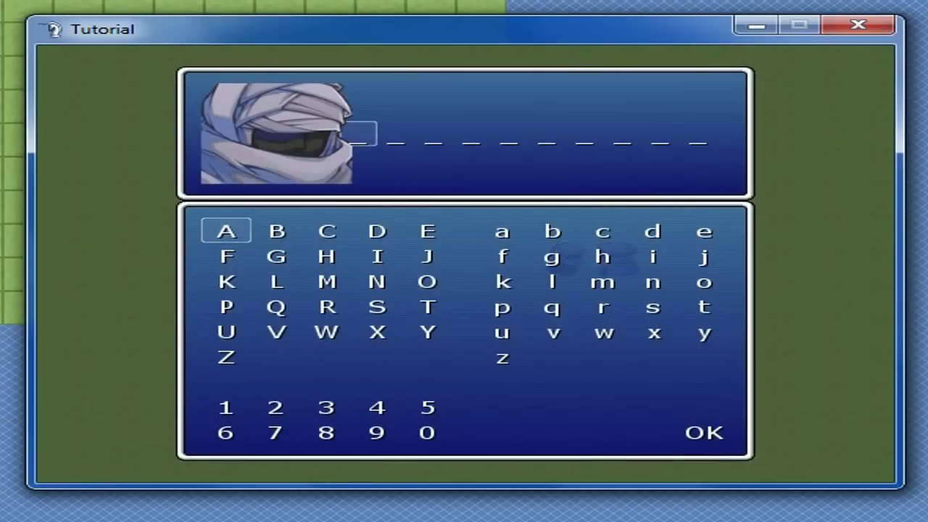
key("Right")
key("Right")
key("Right")
key("Right")
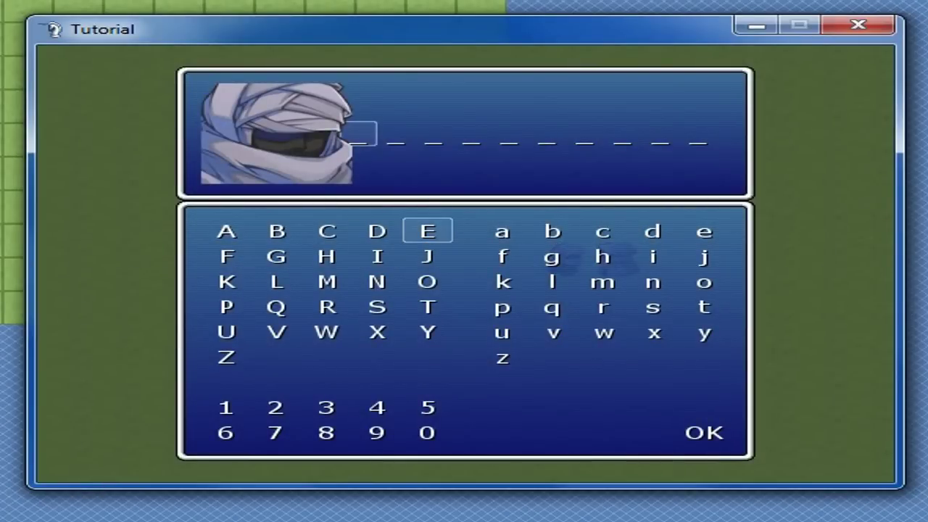
key("Left")
key("Down")
key("Down")
key("Right")
key("Right")
key("Left")
key("Left")
key("Left")
key("Down")
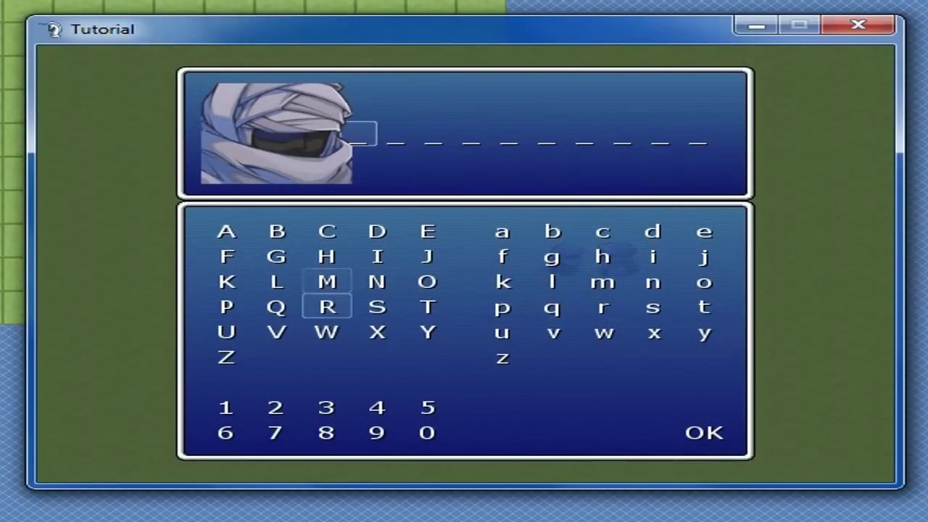
key("Down")
key("Left")
key("Right")
key("Up")
key("Up")
key("Up")
key("Left")
key("Return")
key("Right")
key("Right")
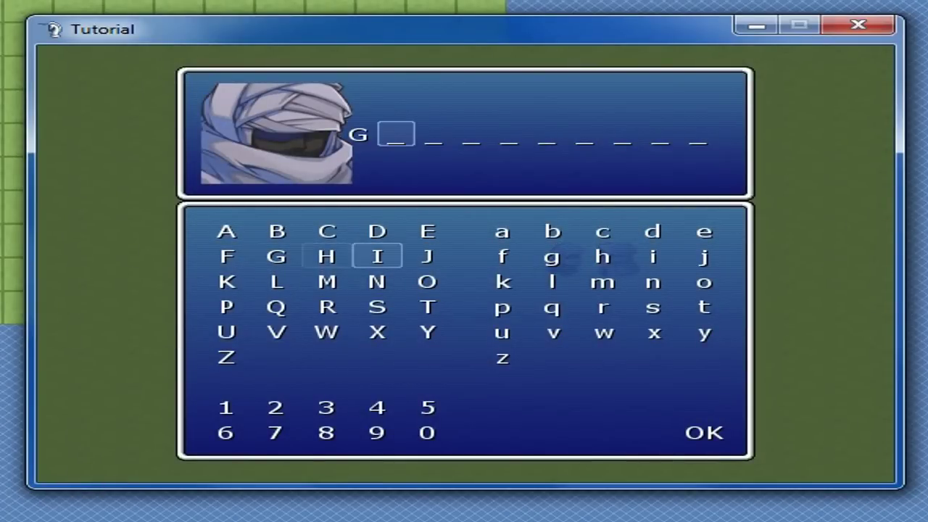
key("Down")
key("Down")
key("Left")
key("Left")
key("Left")
key("Down")
key("Return")
key("Right")
key("Right")
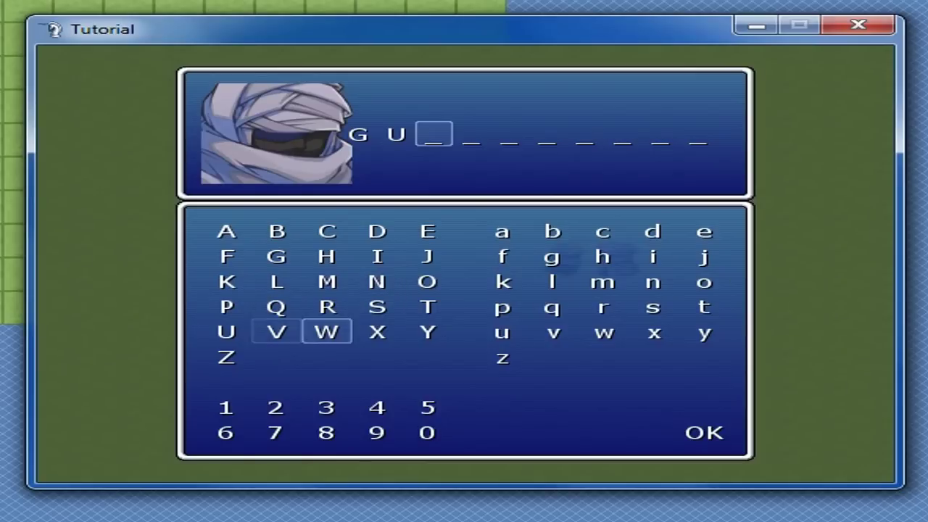
key("Right")
key("Right")
key("Return")
key("Right")
key("Right")
key("Right")
key("Down")
key("Down")
key("Right")
key("Right")
key("Down")
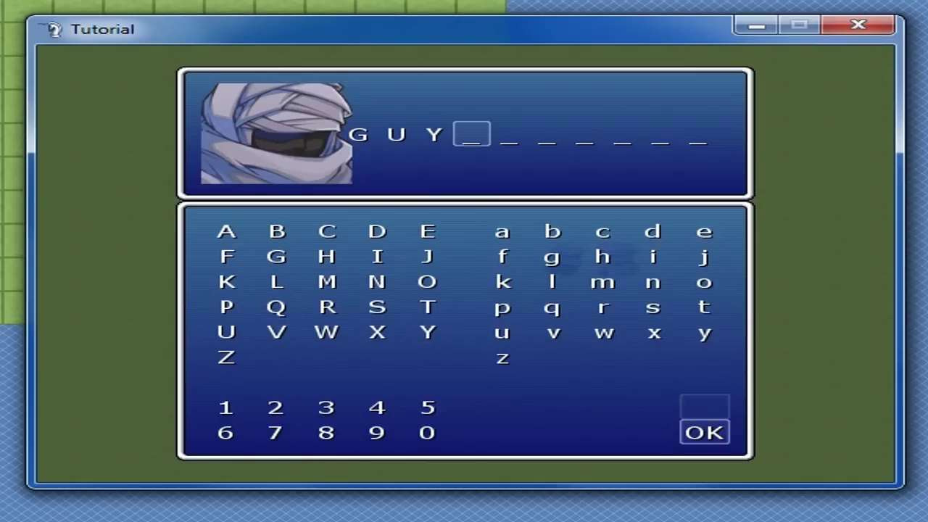
key("Return")
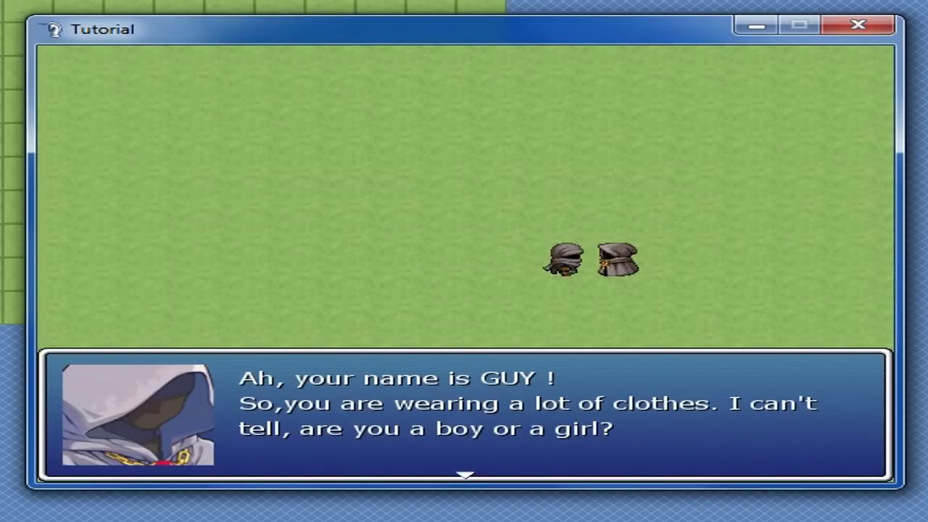
Answer Boy to the choice and dismiss the handsome-boy reply
key("Return")
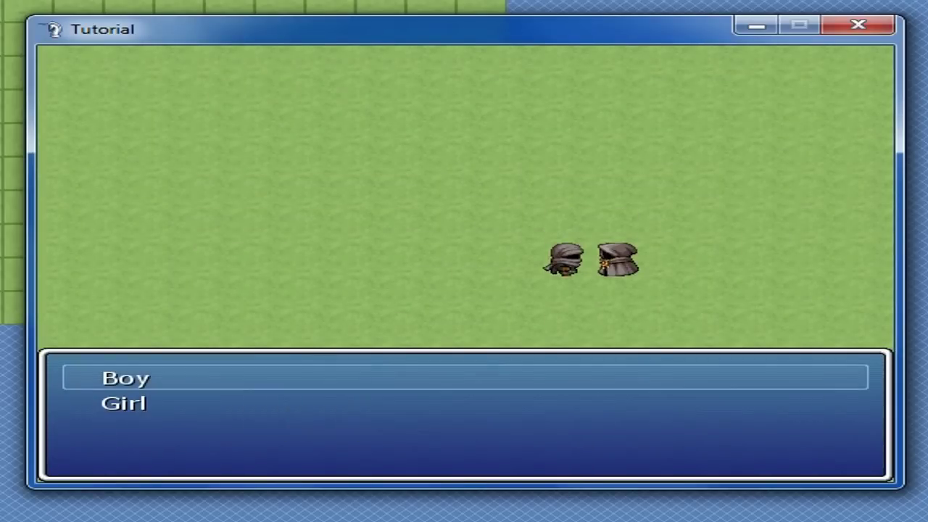
key("Down")
key("Up")
key("Return")
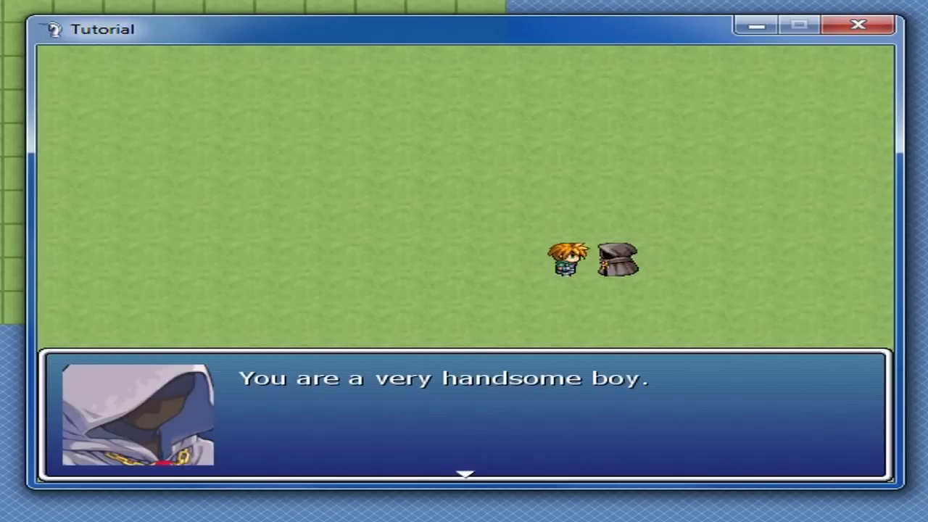
key("Return")
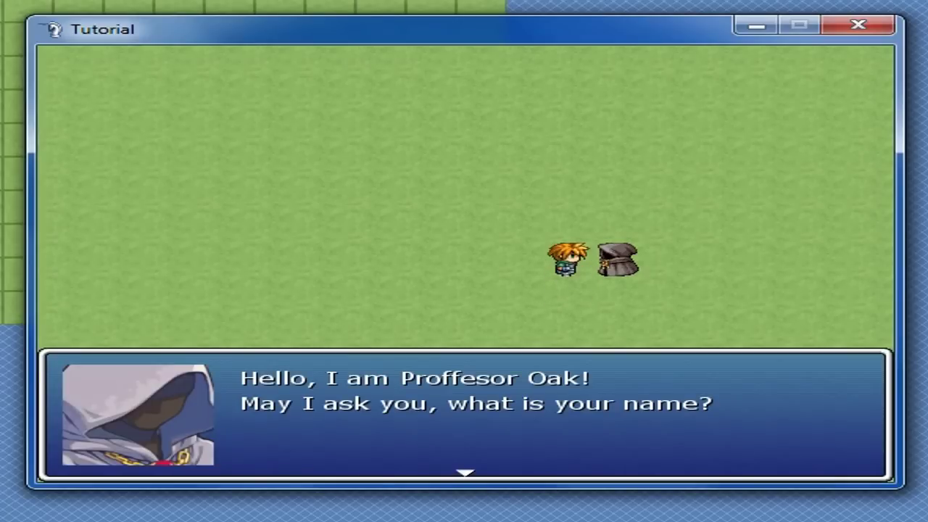
At name entry, clear the old name and enter the letters G and U
key("Return")
key("Escape")
key("Escape")
key("Escape")
key("Right")
key("Up")
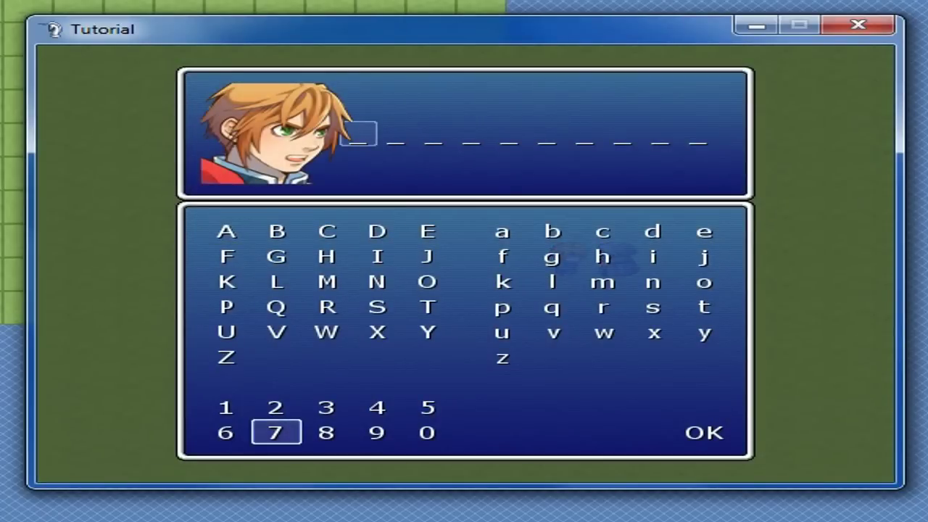
key("Down")
key("Down")
key("Return")
key("Right")
key("Right")
key("Right")
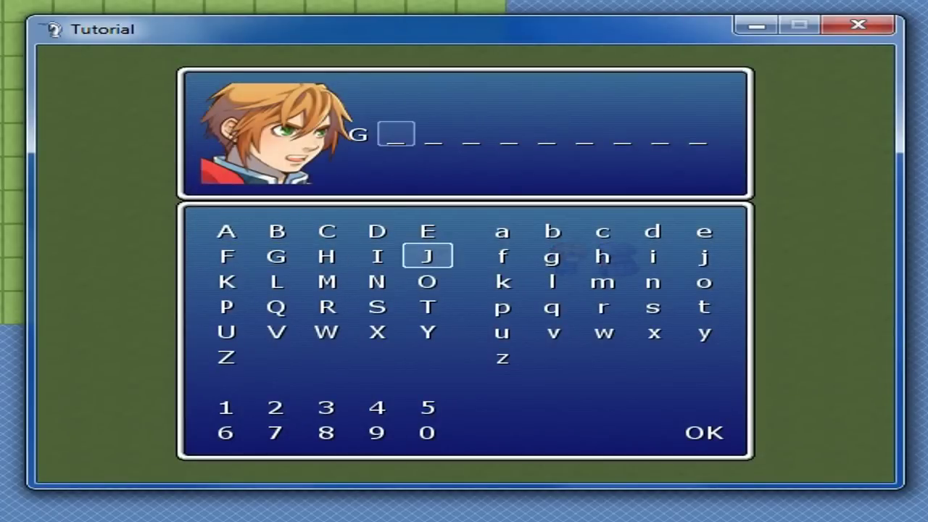
key("Right")
key("Right")
key("Right")
Add R and L, then confirm GURL as the hero's name
key("Right")
key("Left")
key("Left")
key("Left")
key("Left")
key("Left")
key("Left")
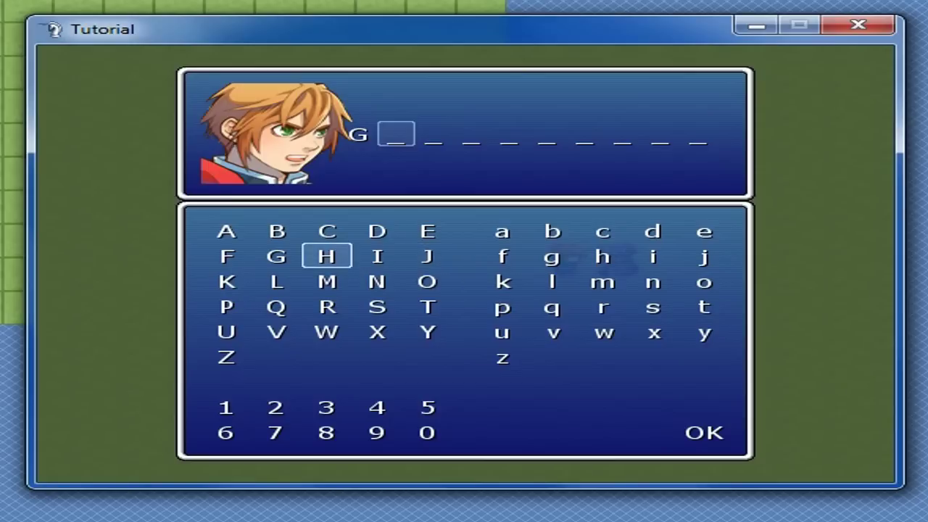
key("Down")
key("Down")
key("Left")
key("Left")
key("Down")
key("Return")
key("Right")
key("Right")
key("Up")
key("Return")
key("Right")
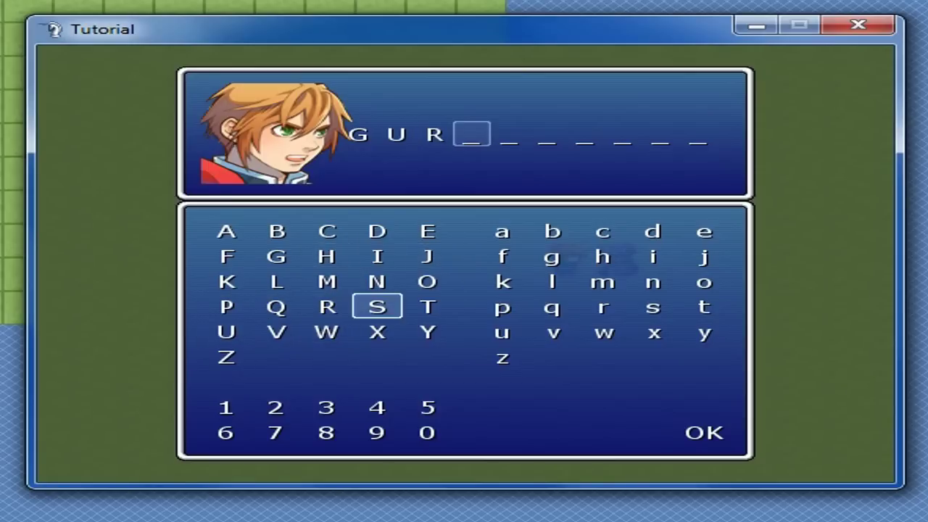
key("Right")
key("Left")
key("Left")
key("Left")
key("Up")
key("Return")
key("Down")
key("Down")
key("Right")
key("Right")
key("Right")
key("Right")
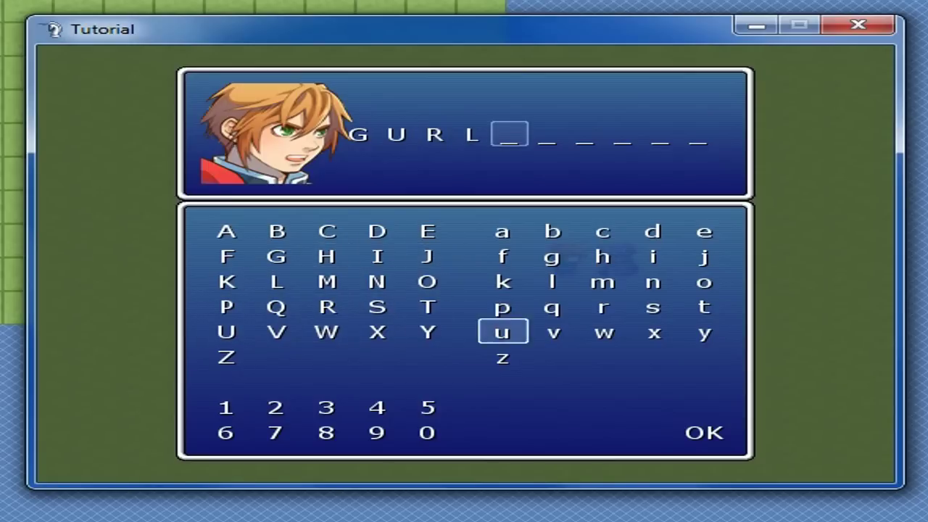
key("Right")
key("Right")
key("Right")
key("Right")
key("Down")
key("Down")
key("Down")
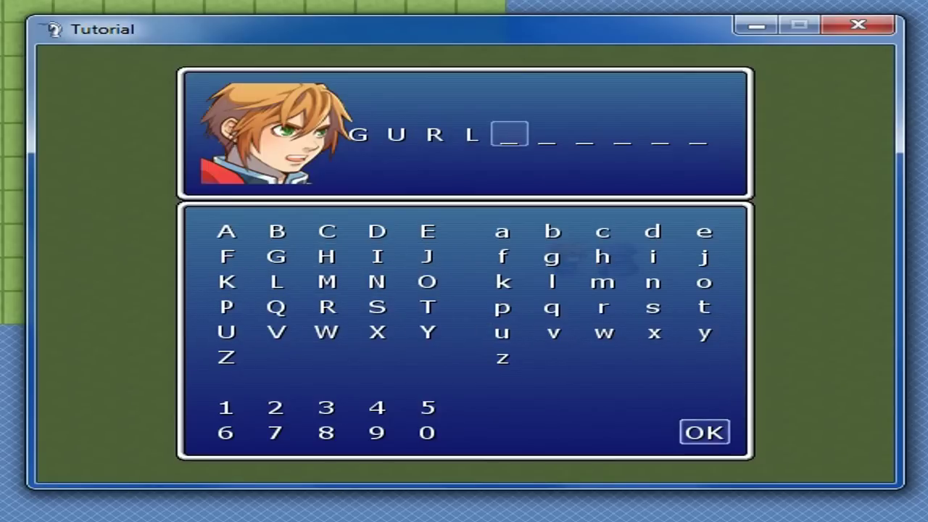
Answer the NPC's Boy/Girl question with Girl and dismiss the compliment
key("Return")
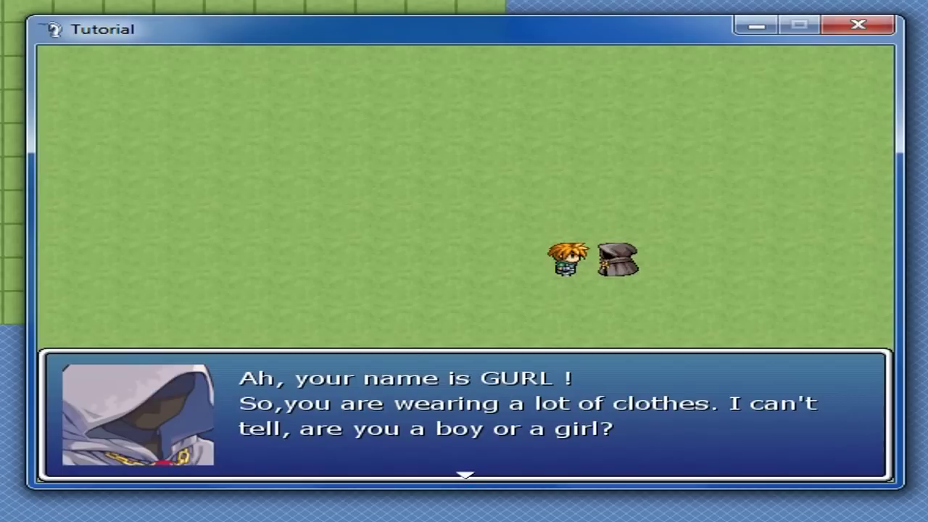
key("Return")
key("Down")
key("Return")
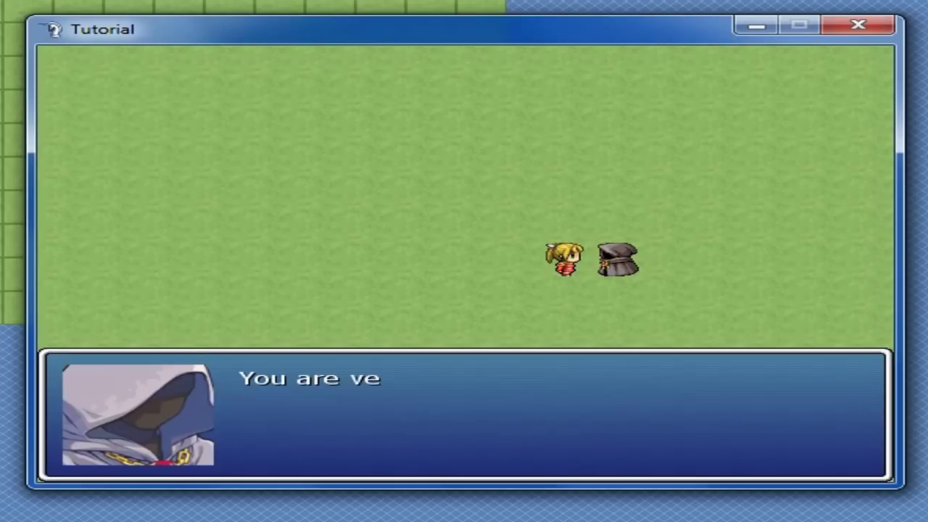
key("Return")
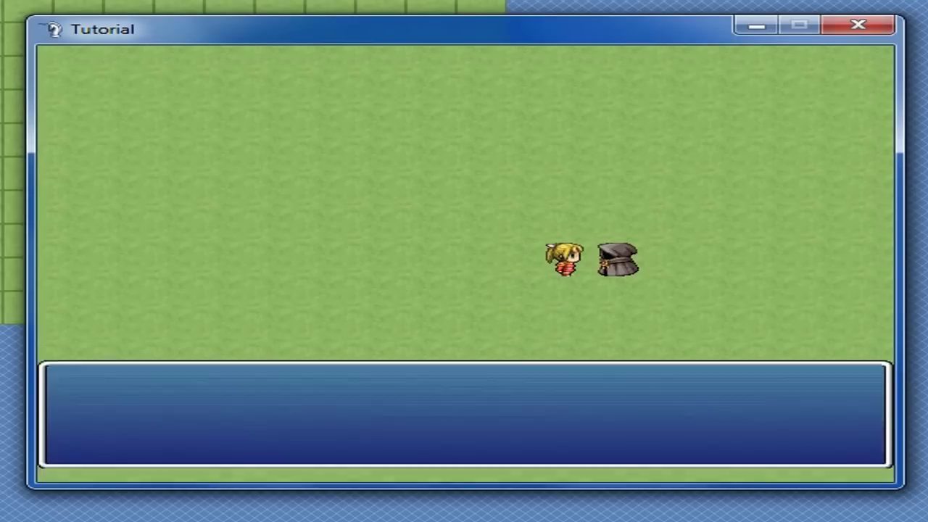
Talk to the hooded NPC again, reopening name entry showing GURLA
key("Return")
key("Escape")
key("Return")
key("Return")
key("Return")
key("Return")
key("Return")
key("Return")
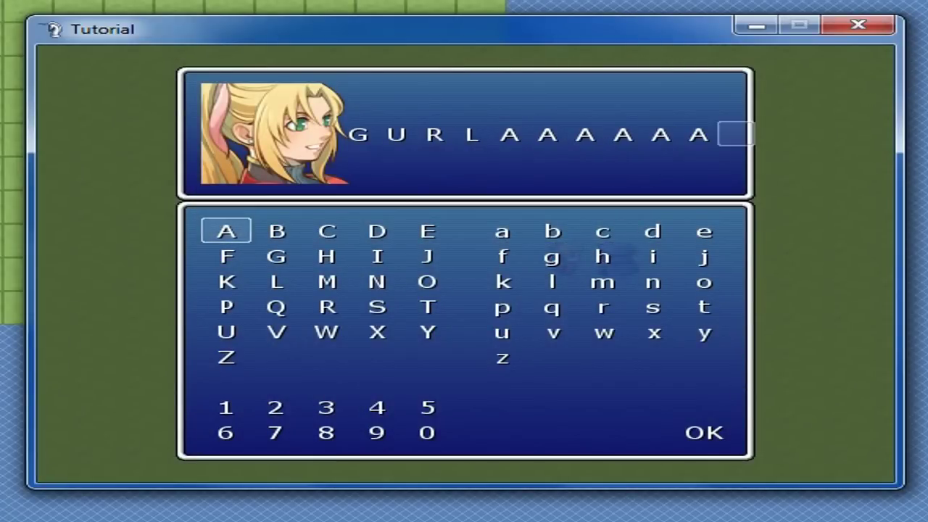
key("Escape")
key("Escape")
key("Escape")
key("Escape")
key("Escape")
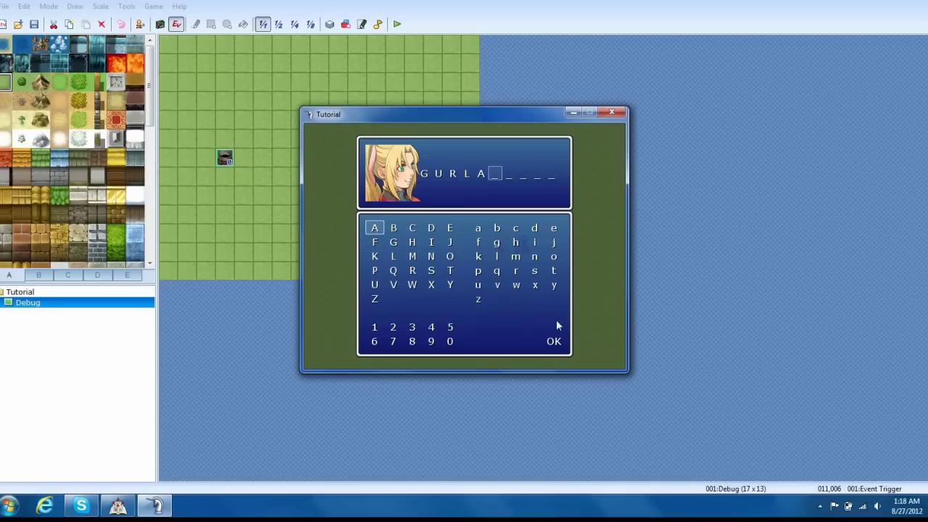
Close the test game and open the NPC event at its last empty command line
left_click(621, 112)
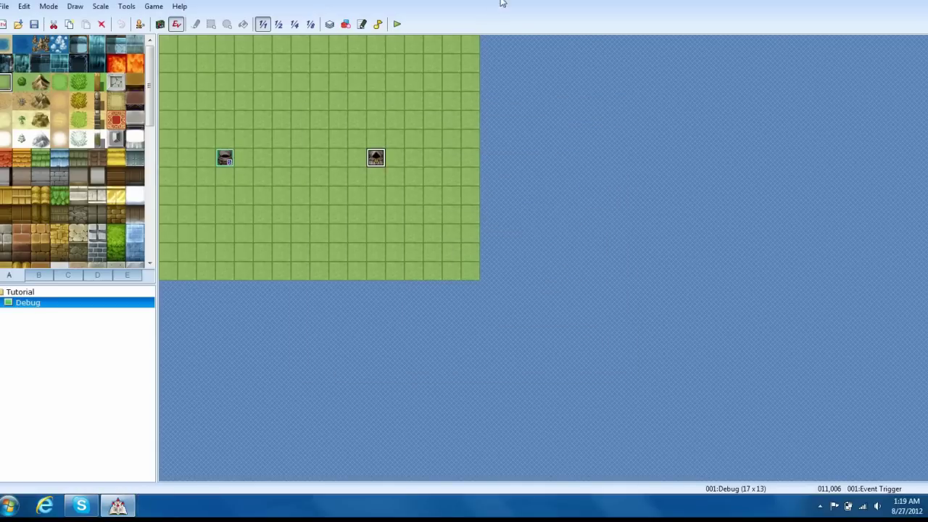
double_click(375, 158)
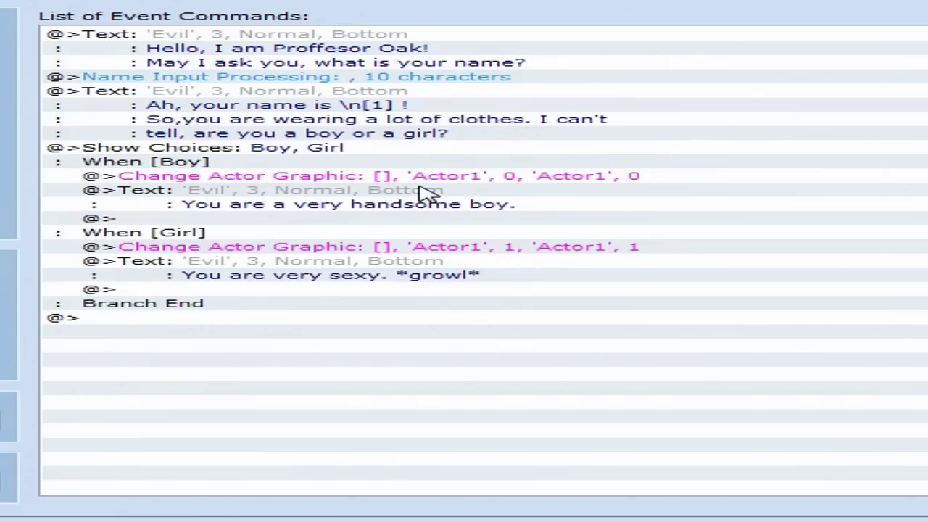
left_click(279, 319)
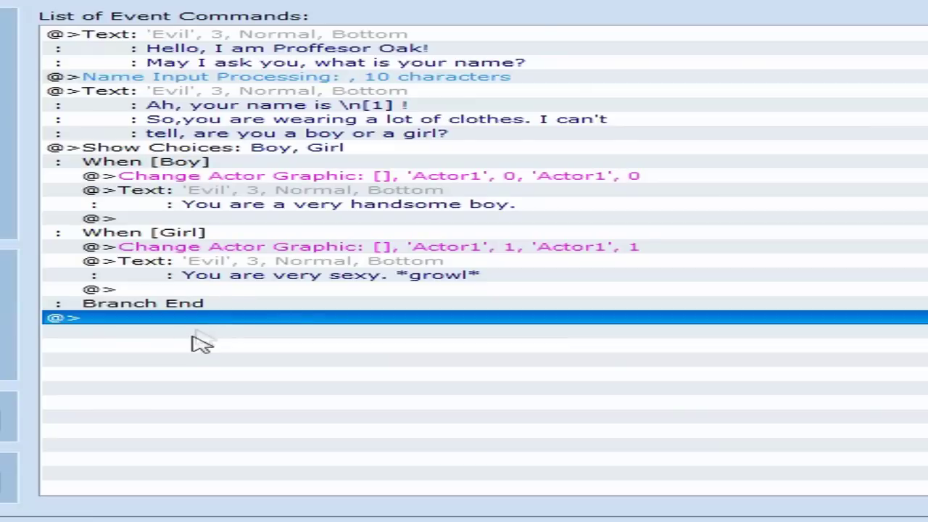
Add a Control Self Switch command turning Self Switch A ON
double_click(208, 321)
left_click(226, 36)
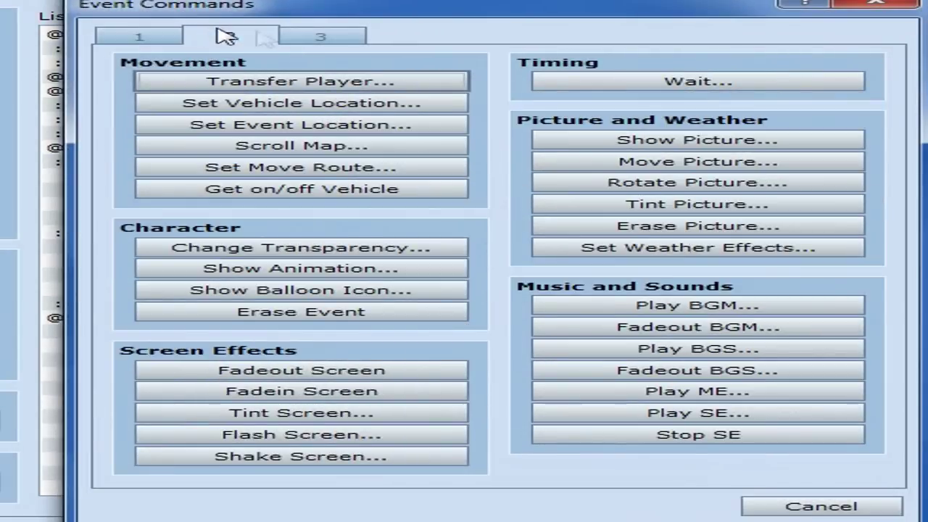
left_click(348, 42)
left_click(142, 37)
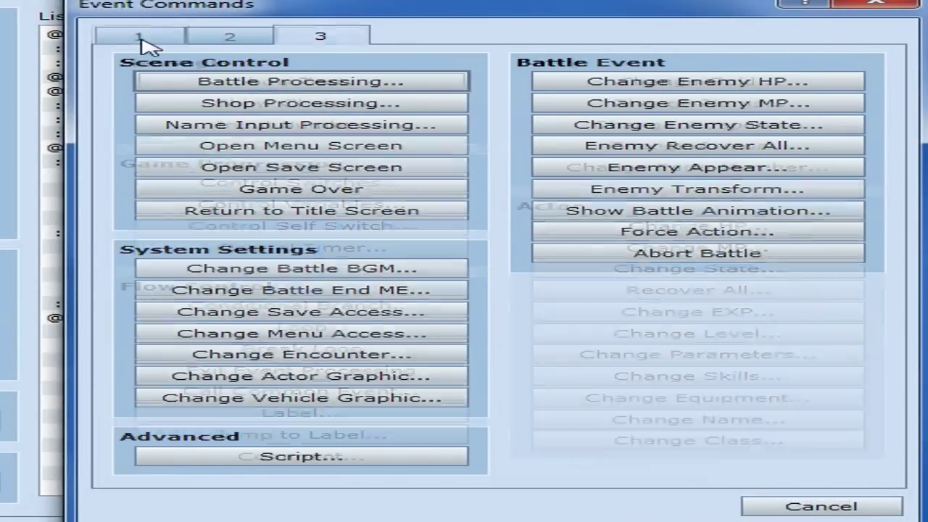
left_click(275, 43)
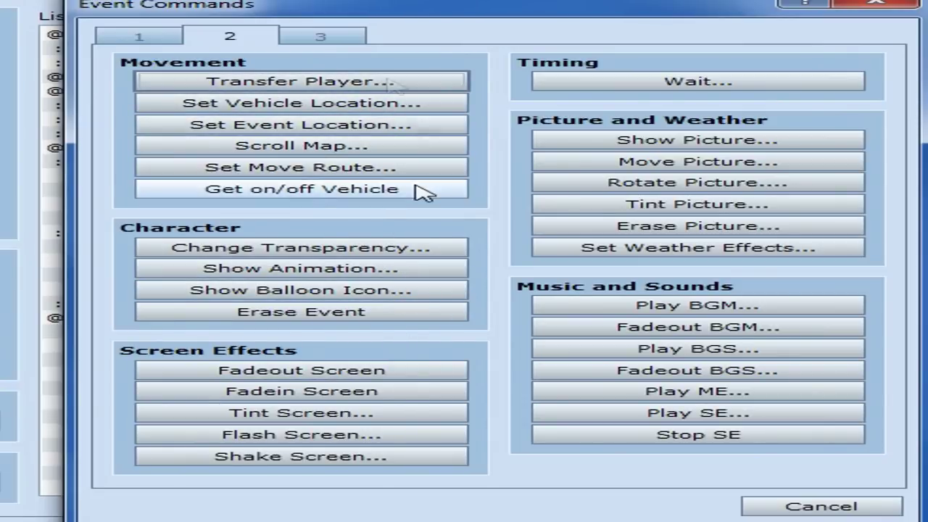
left_click(351, 41)
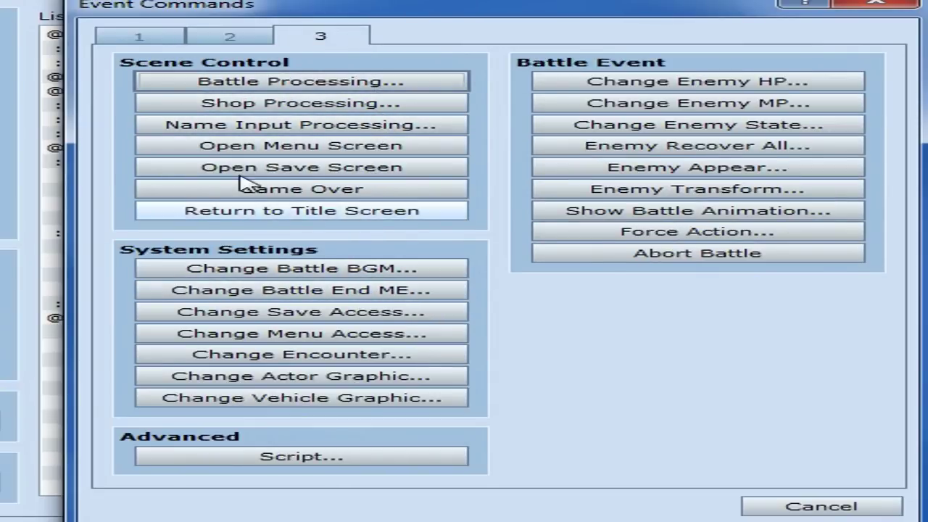
left_click(161, 38)
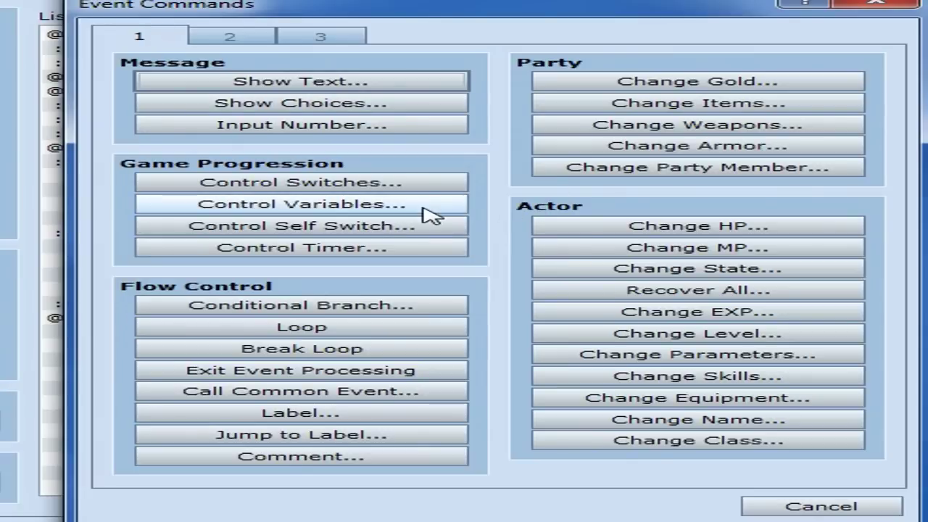
left_click(287, 226)
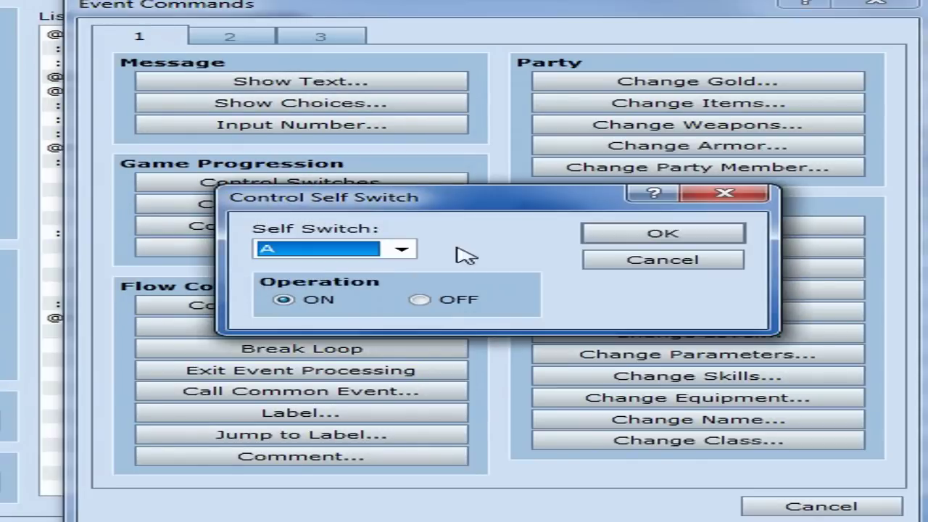
left_click(651, 232)
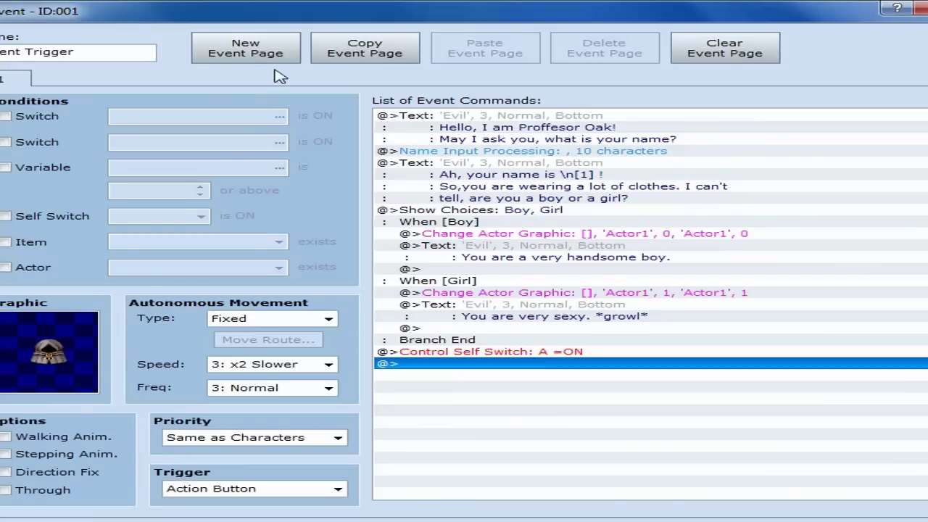
Add page 2 conditioned on Self Switch A with a hooded-face thank-you message
left_click(246, 50)
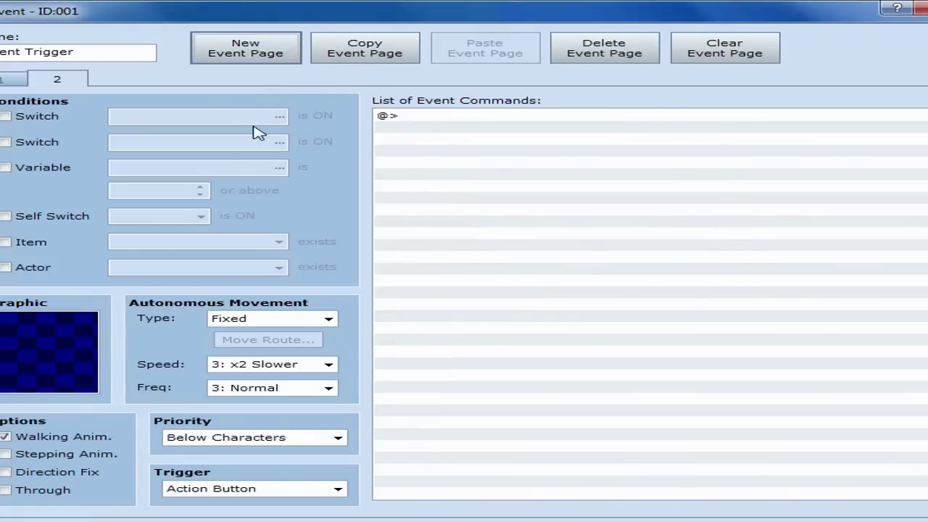
left_click(20, 217)
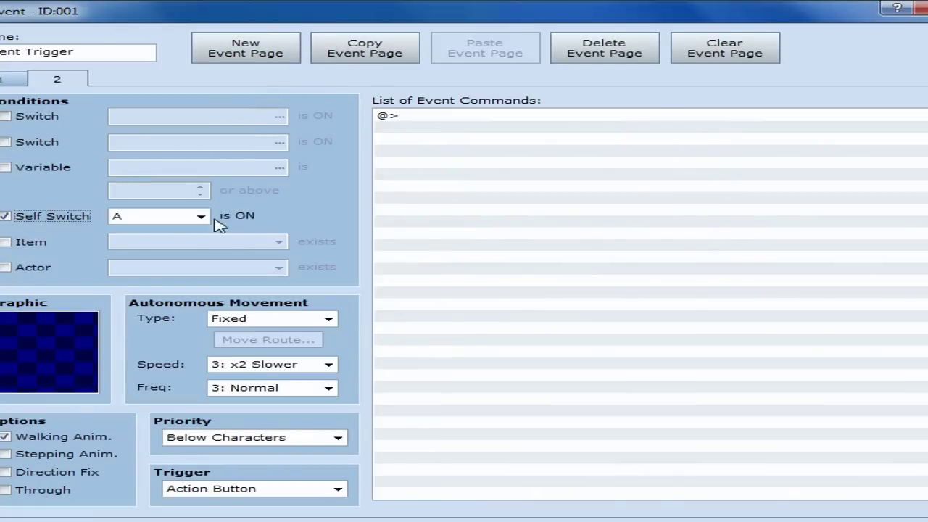
double_click(515, 118)
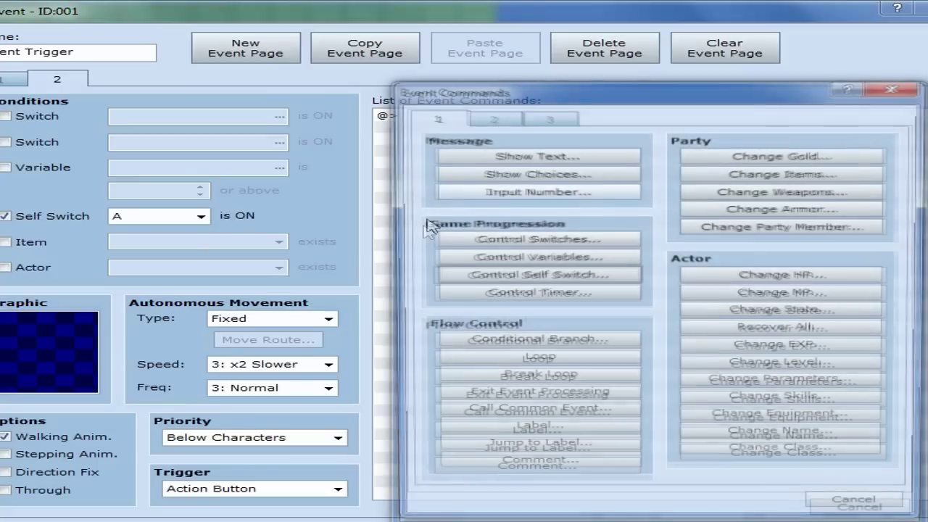
left_click(508, 155)
double_click(406, 303)
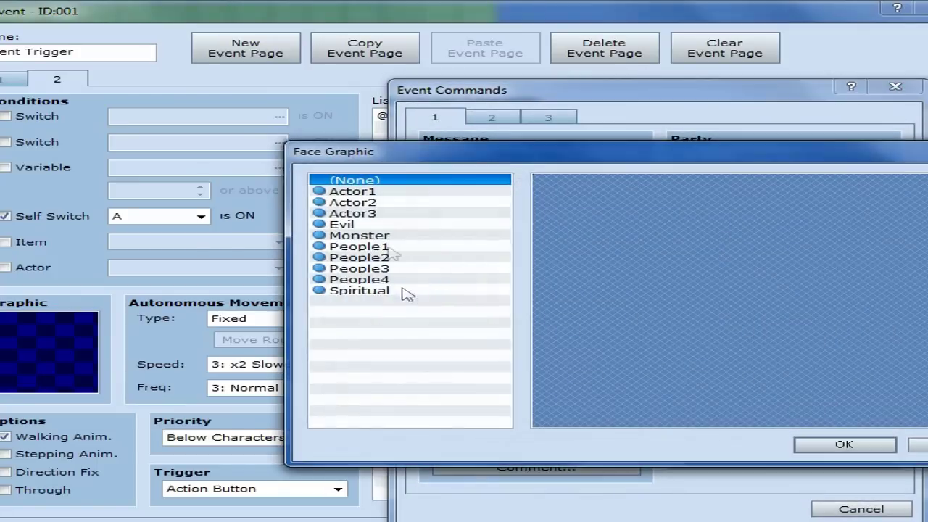
left_click(392, 226)
left_click(899, 211)
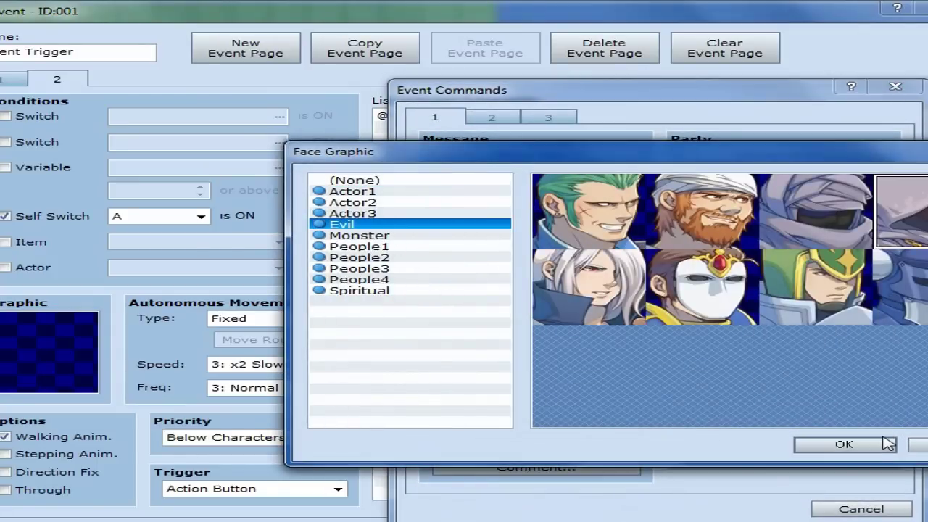
left_click(886, 444)
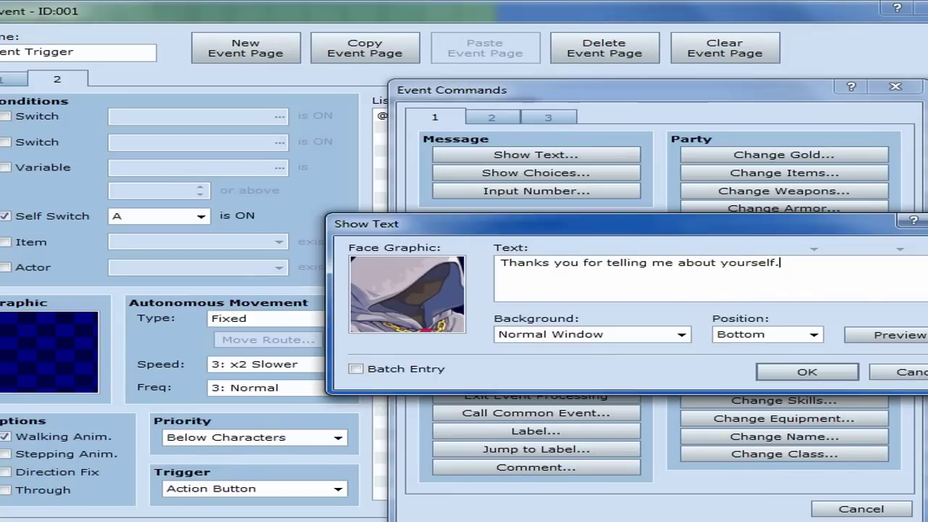
left_click(807, 371)
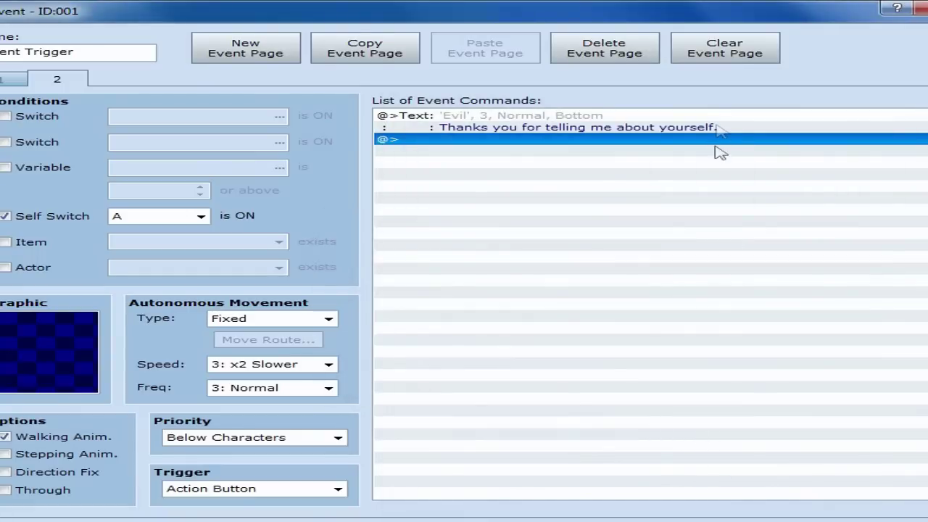
Set page 2's graphic to the hooded figure from the Evil character sheet
double_click(41, 364)
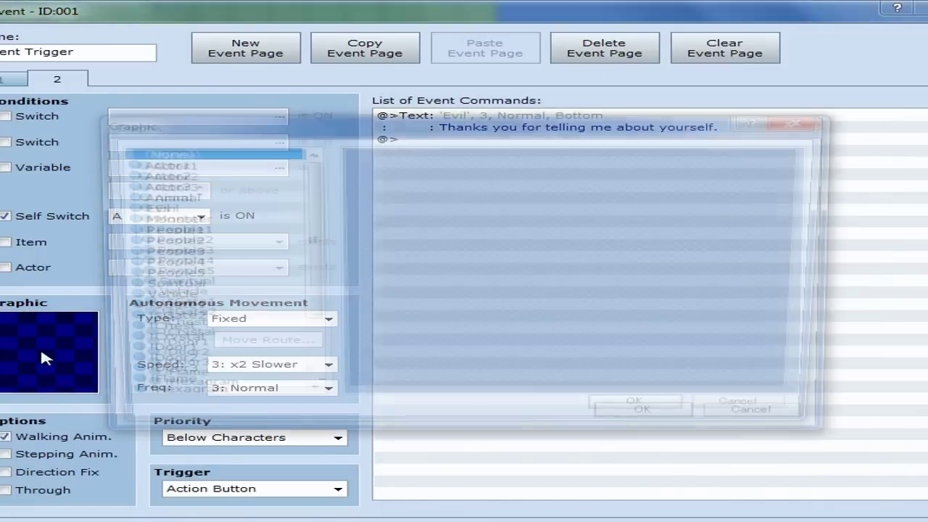
left_click(182, 208)
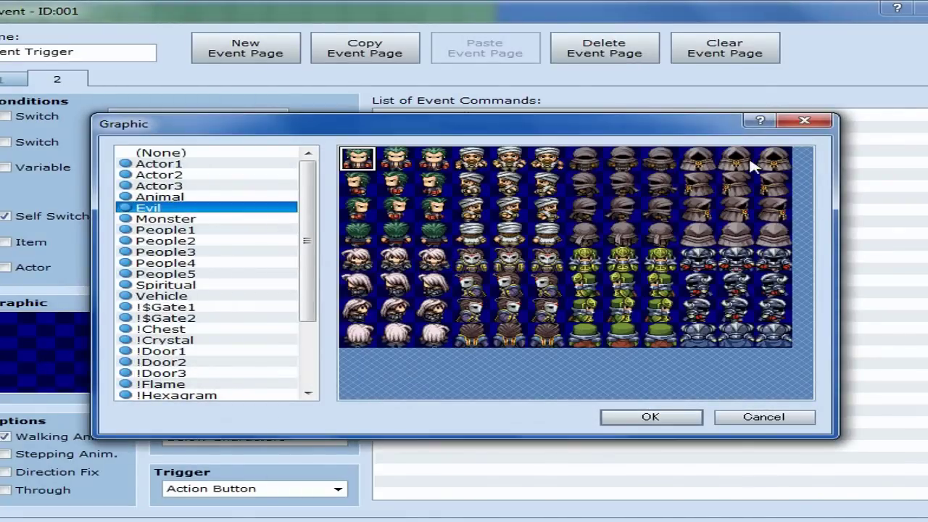
left_click(748, 162)
left_click(685, 420)
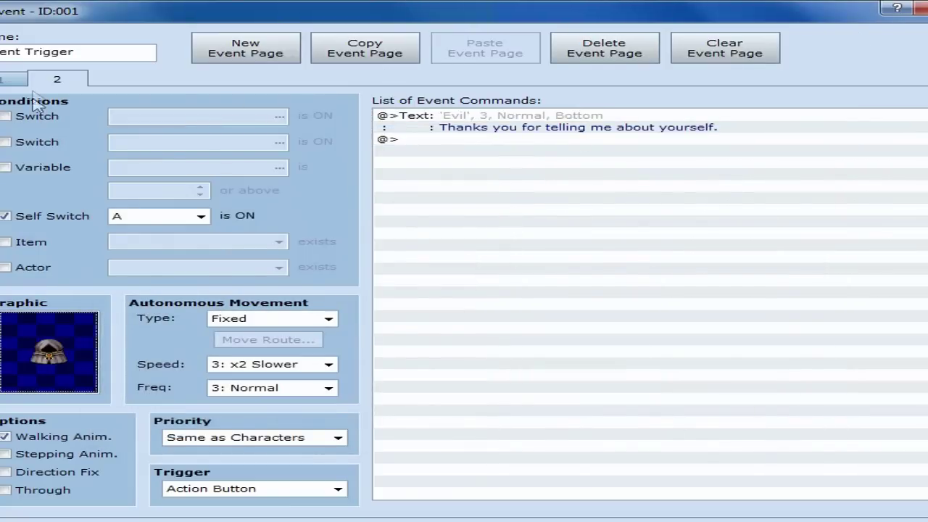
Review both event pages, close the event editor with OK, and launch Playtest
left_click(13, 79)
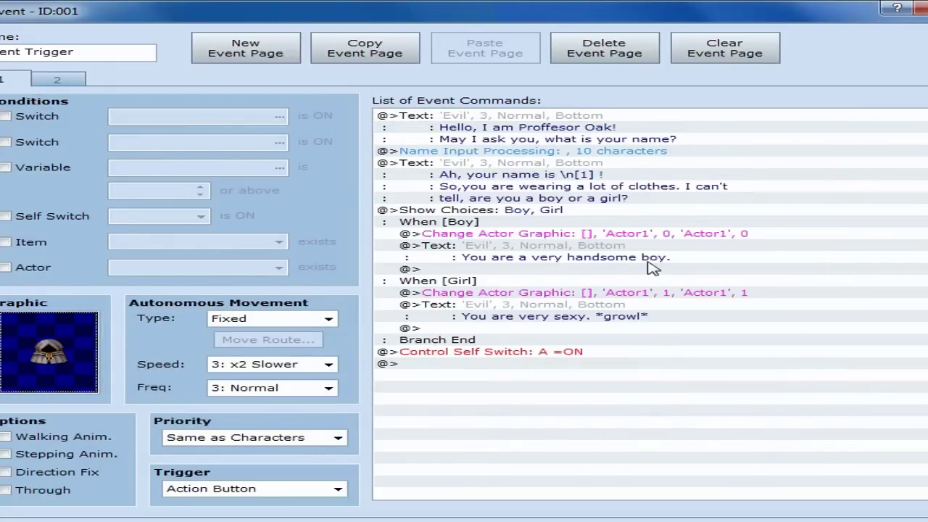
left_click(73, 80)
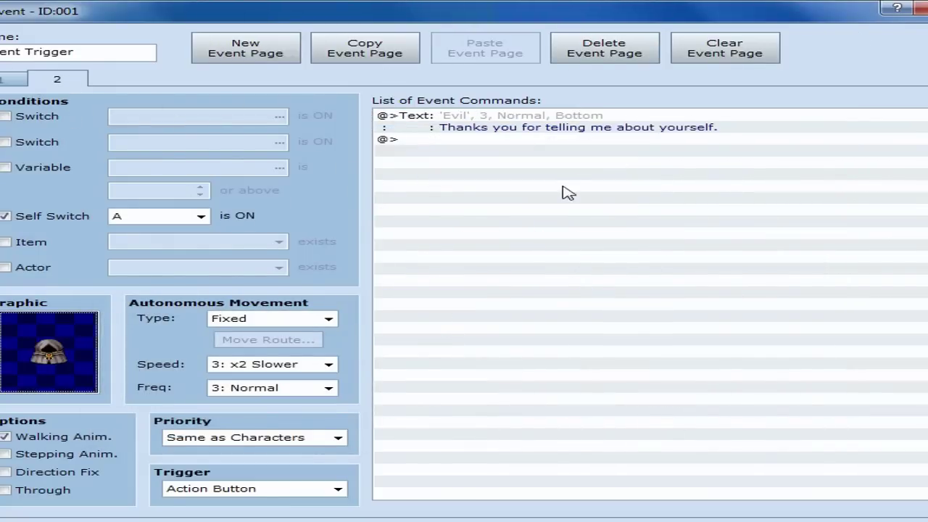
key("Tab")
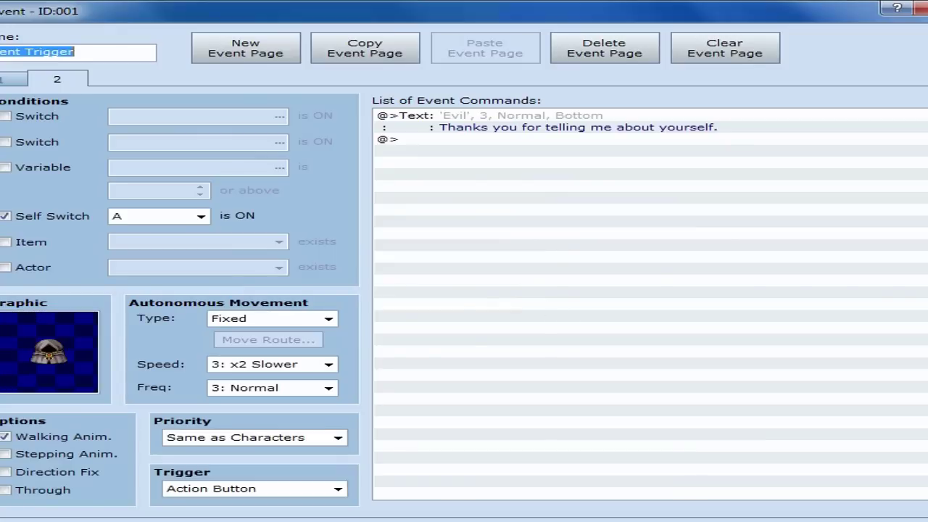
key("Tab")
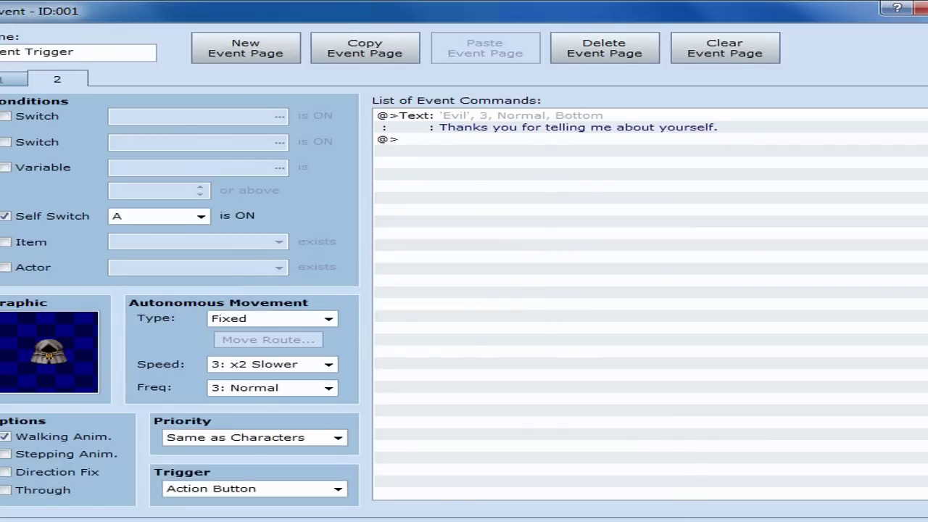
left_click(693, 515)
left_click(353, 2)
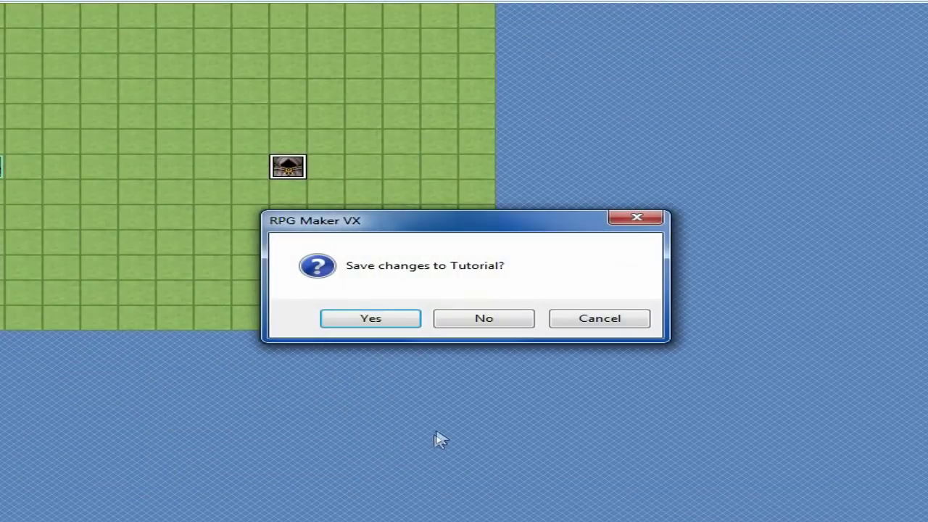
Save the project, talk to the NPC, and spell 'Prof' at name entry
left_click(401, 324)
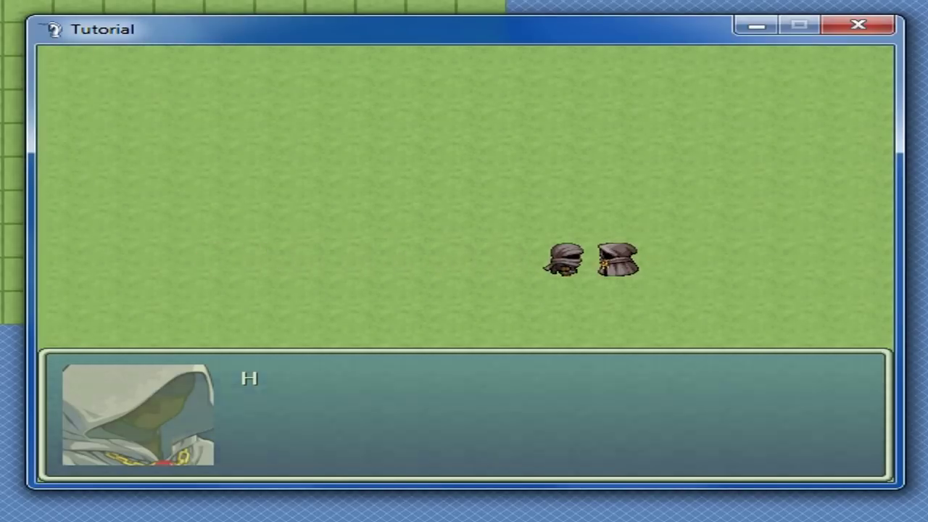
key("Return")
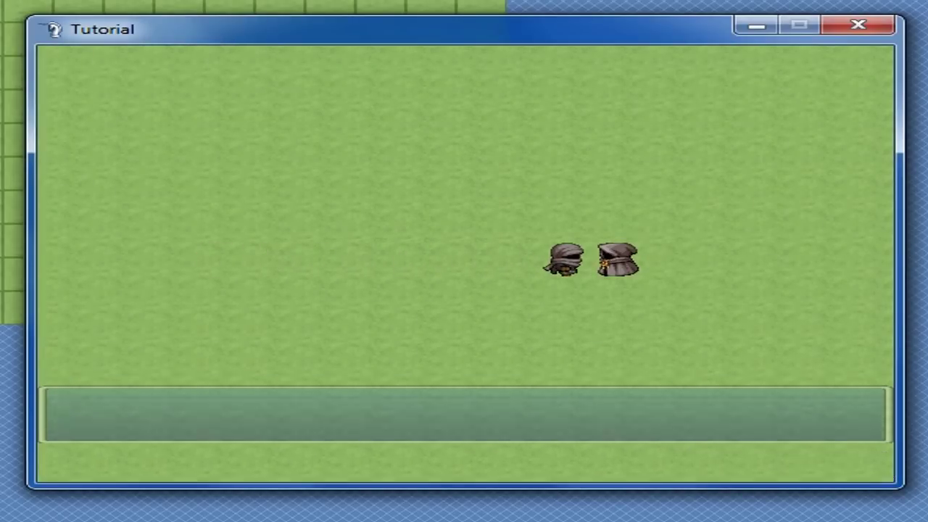
key("Right")
key("Down")
key("Down")
key("Right")
key("Right")
key("Right")
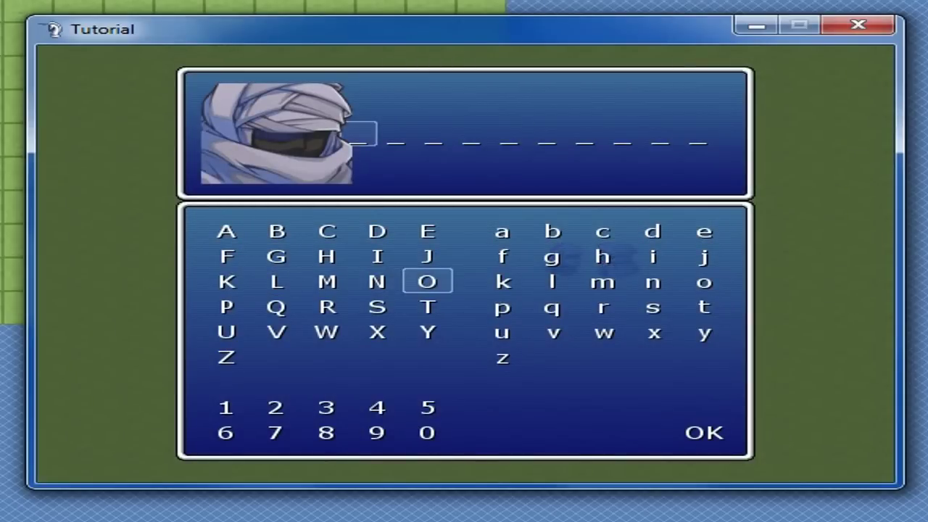
key("Down")
key("Left")
key("Up")
key("Left")
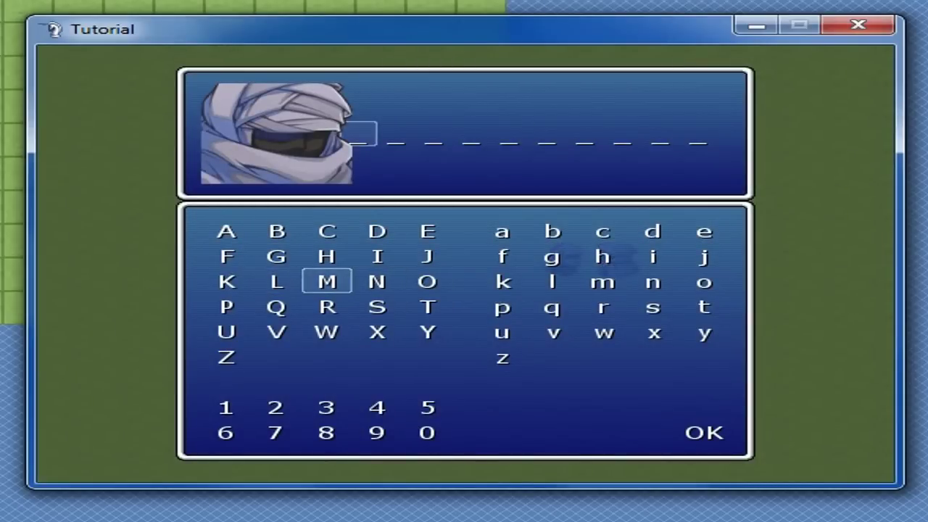
key("Left")
key("Left")
key("Left")
key("Right")
key("Down")
key("Return")
key("Right")
key("Right")
key("Right")
key("Right")
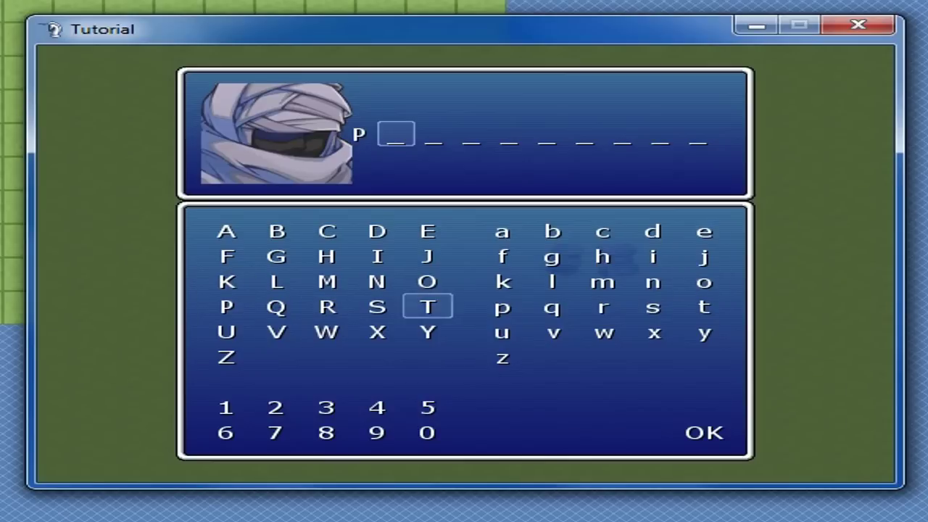
key("Right")
key("Right")
key("Right")
key("Return")
key("Right")
key("Right")
key("Up")
key("Return")
key("Left")
key("Left")
key("Left")
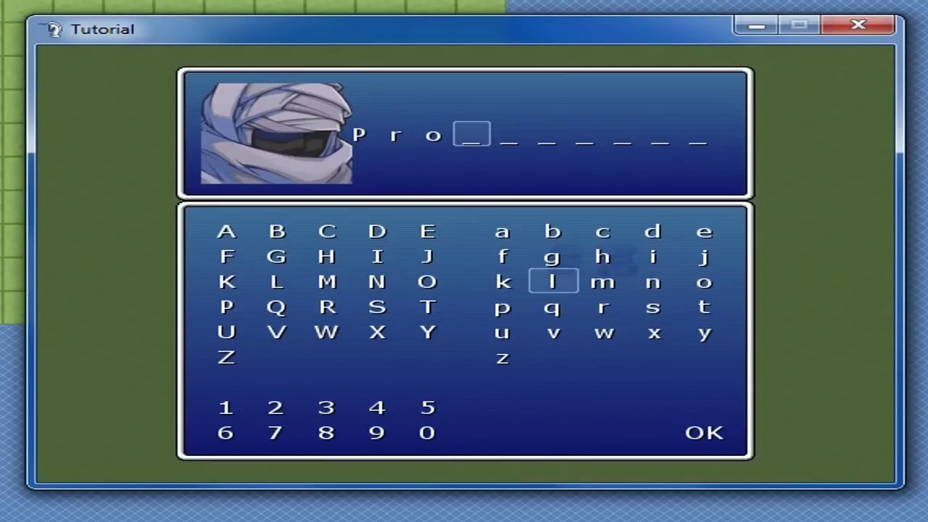
key("Up")
key("Left")
key("Return")
Add a space and a capital O after 'Prof'
key("Left")
key("Left")
key("Left")
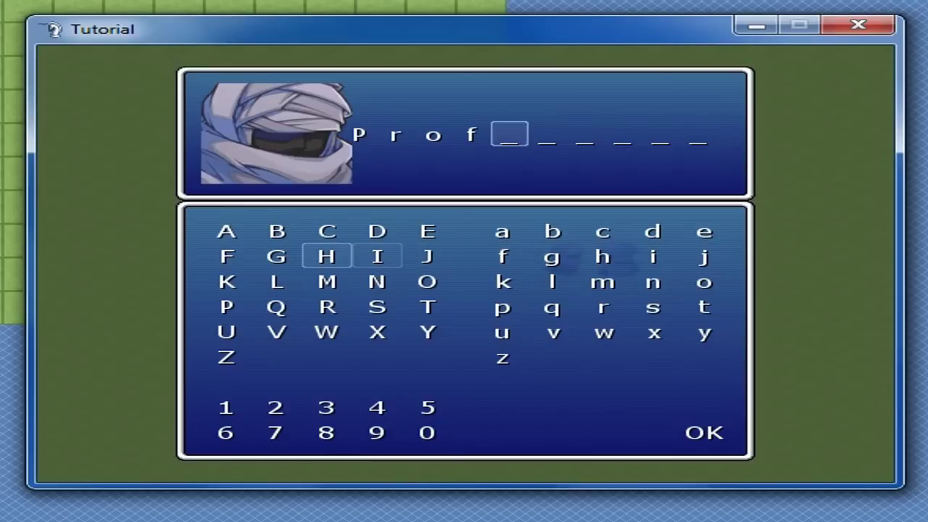
key("Down")
key("Down")
key("Down")
key("Down")
key("Return")
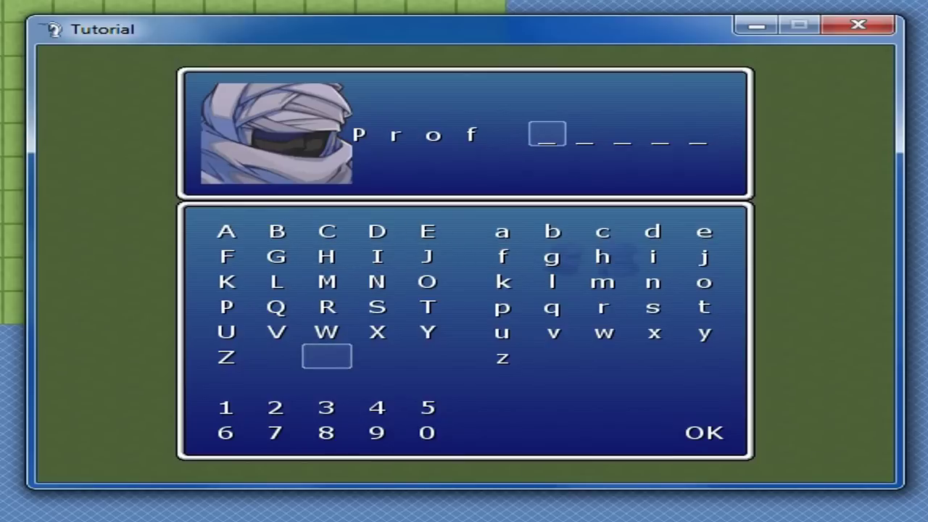
key("Down")
key("Left")
key("Left")
key("Right")
key("Right")
key("Right")
key("Right")
key("Up")
key("Up")
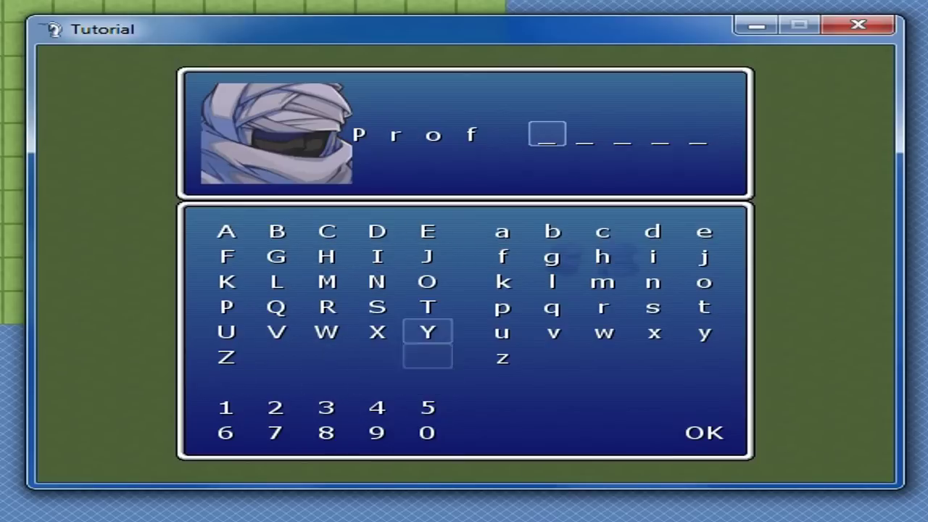
key("Right")
key("Up")
key("Left")
key("shift")
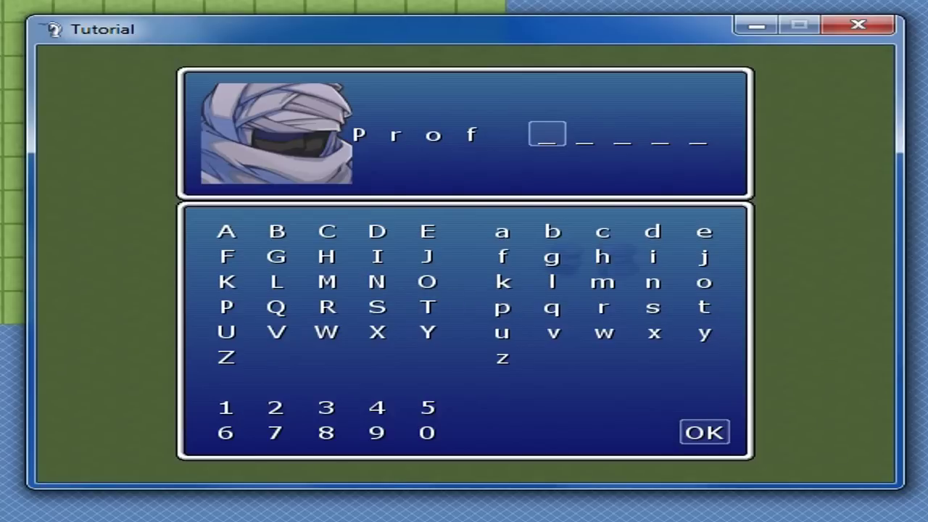
key("Down")
key("Left")
key("Left")
key("Left")
key("Left")
key("Left")
key("Down")
Add 'ak' to complete 'Prof Oak' and confirm the name
key("Down")
key("Return")
key("Right")
key("Up")
key("Up")
key("Return")
key("Down")
key("Right")
key("Right")
key("Down")
key("Down")
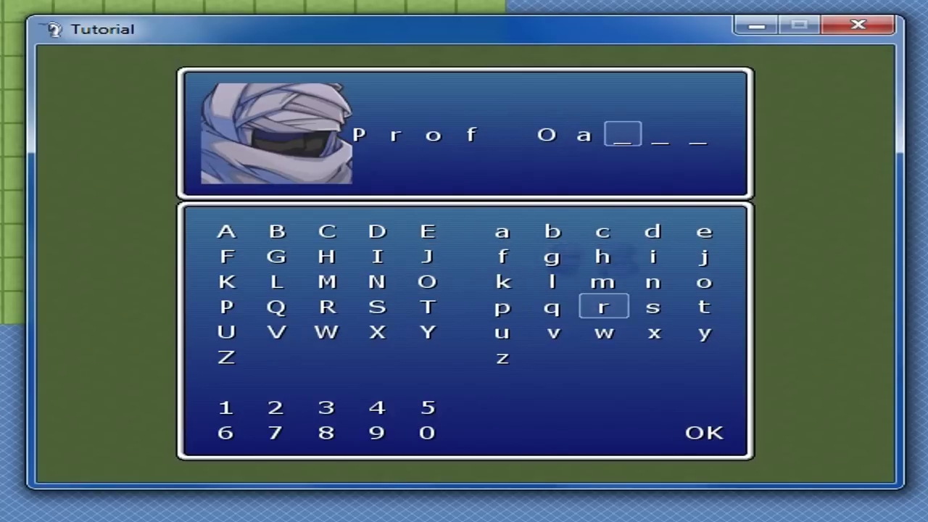
key("Up")
key("Left")
key("Left")
key("Return")
key("Down")
key("Down")
key("Right")
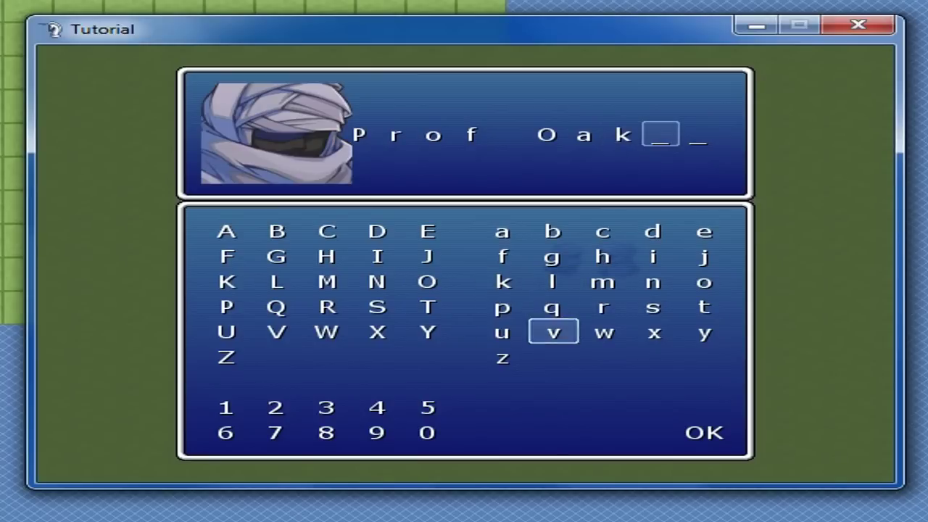
key("Right")
key("Down")
key("Down")
key("Down")
key("Right")
key("Down")
key("Right")
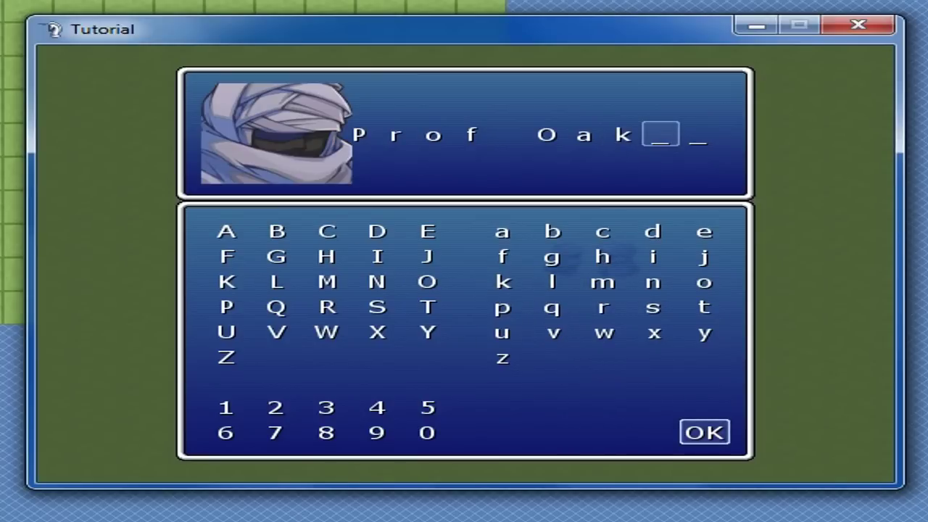
key("Return")
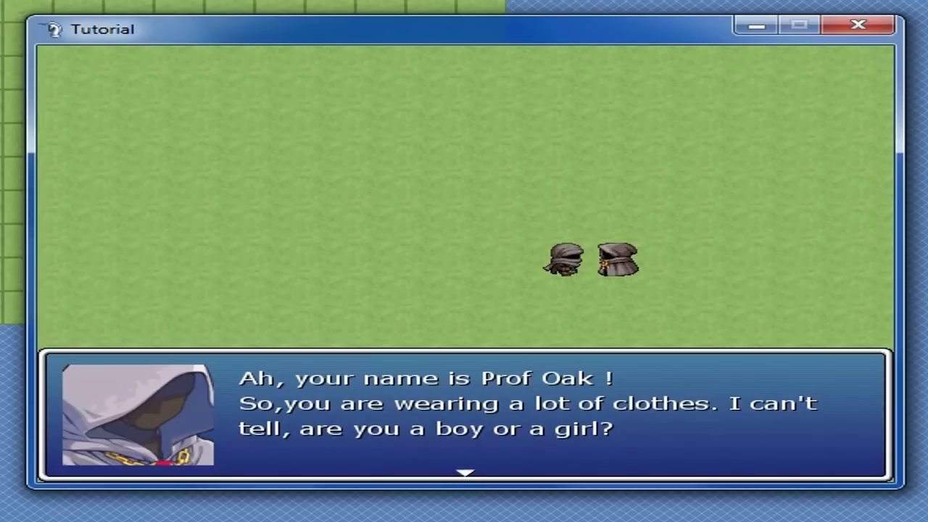
Choose Girl at the Boy/Girl question and dismiss Oak's reply
key("Return")
key("Down")
key("Return")
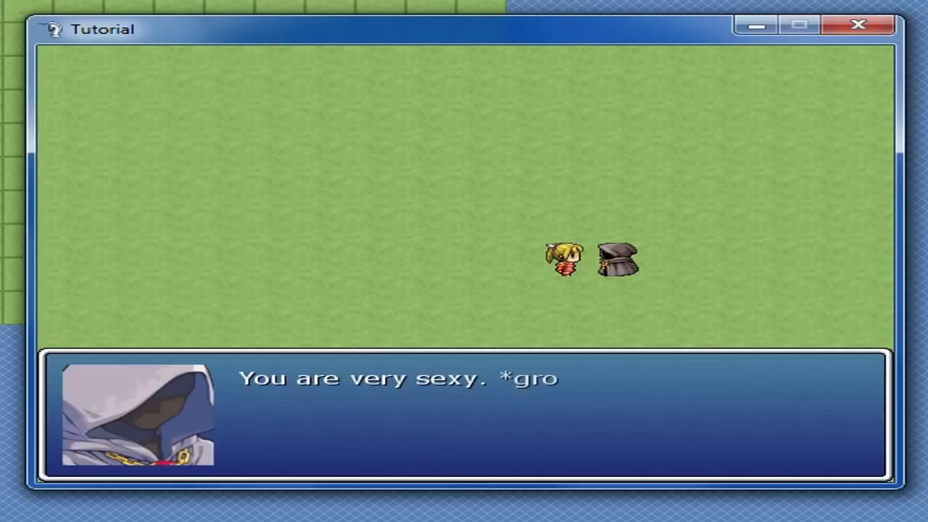
key("Return")
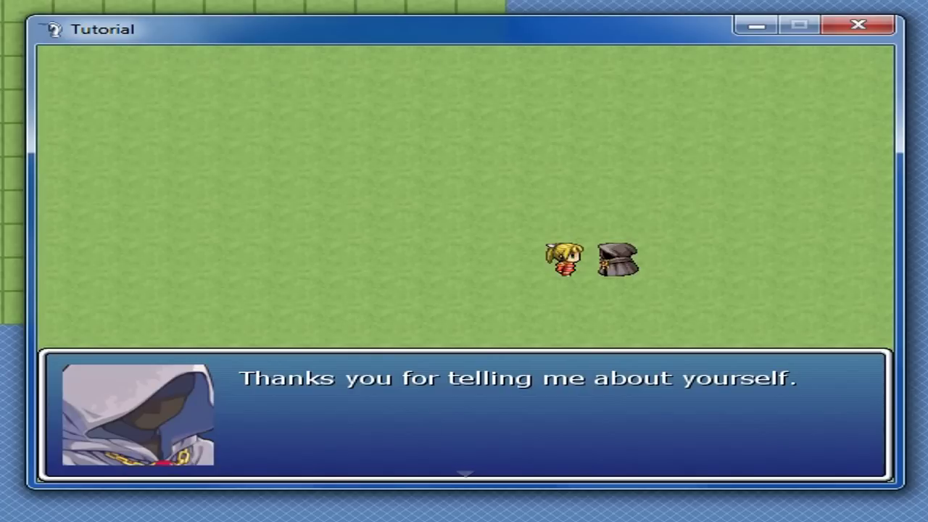
See page 2's thank-you line on talking again, then close the playtest window
key("Return")
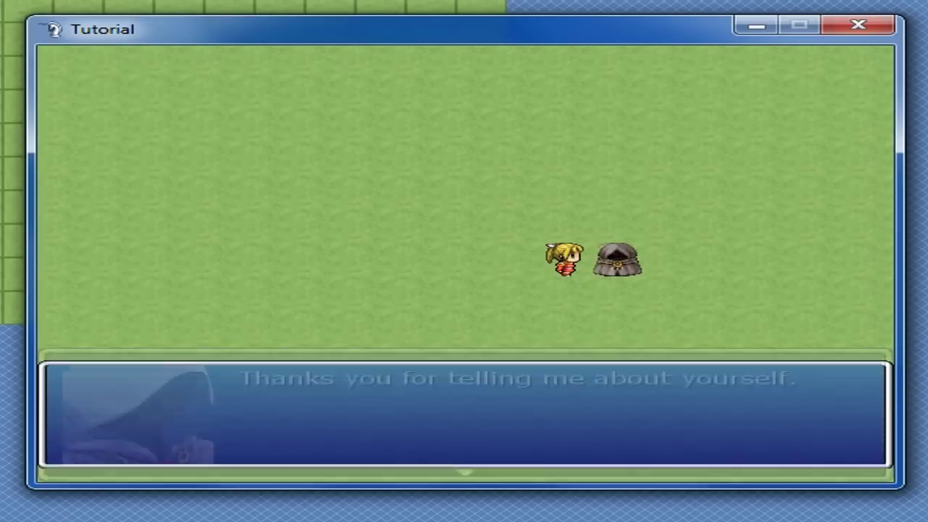
key("Return")
key("Return")
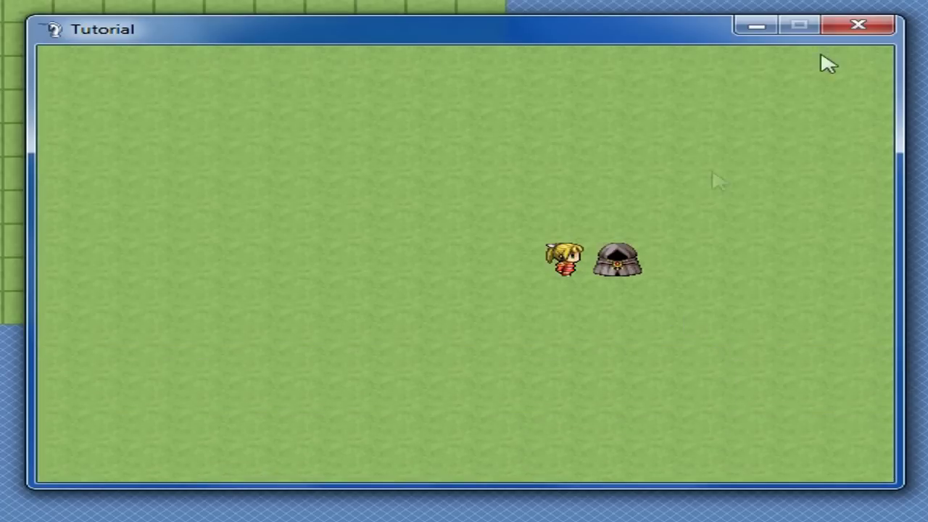
left_click(858, 26)
Reopen the event's page 2, view Self Switch A settings but cancel, and close with OK
double_click(227, 108)
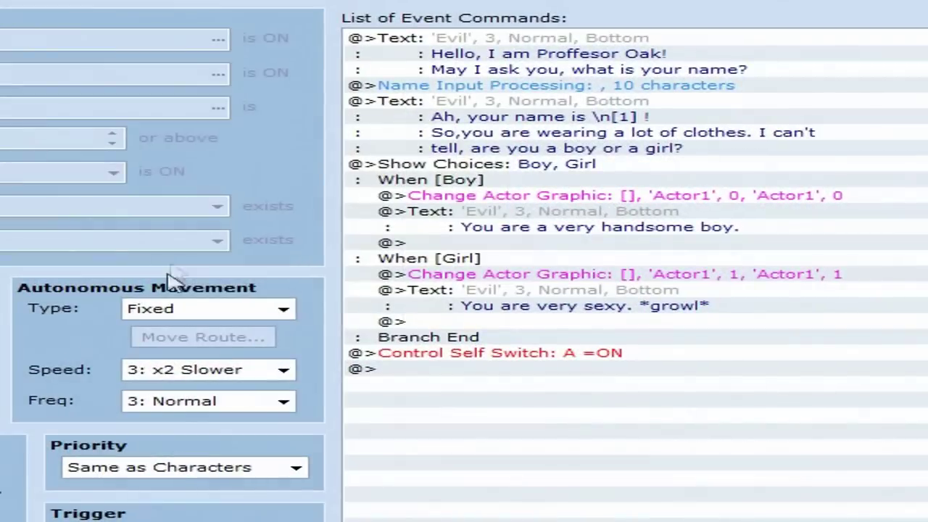
left_click(210, 1)
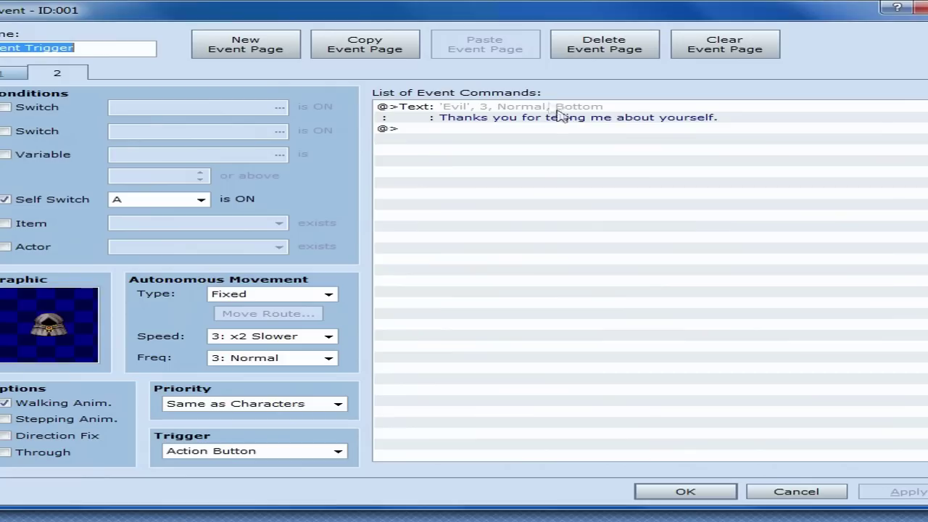
double_click(572, 70)
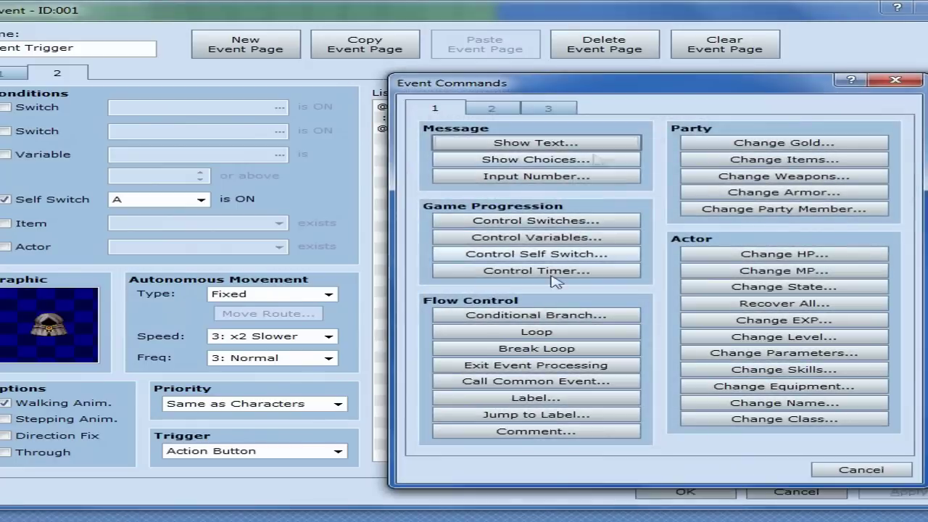
left_click(537, 254)
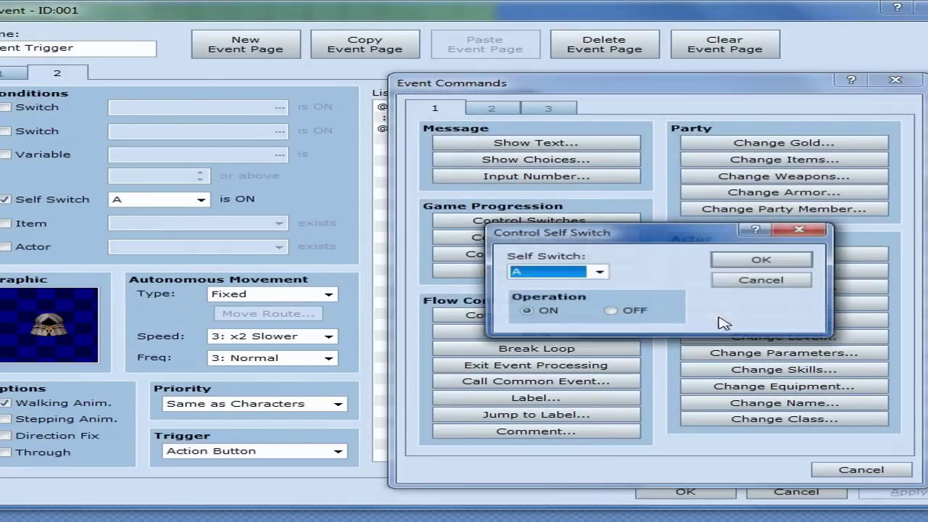
left_click(598, 273)
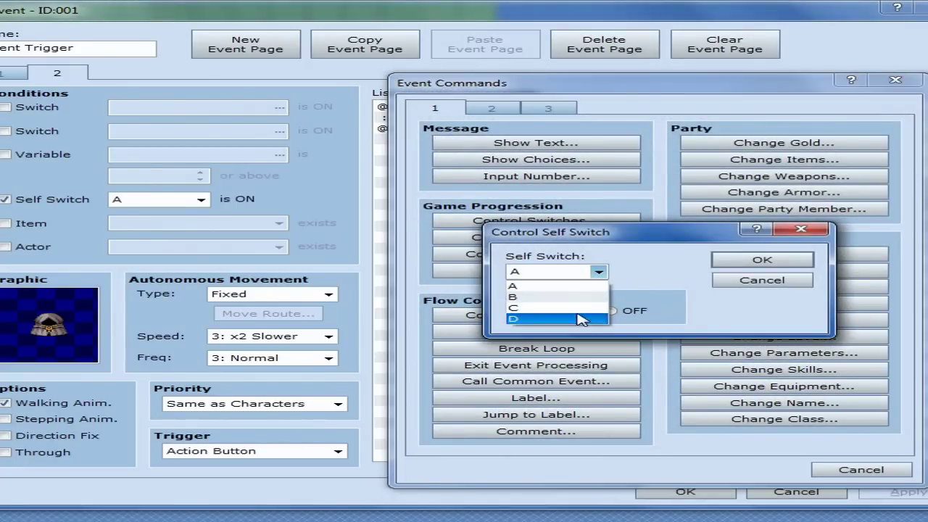
left_click(598, 272)
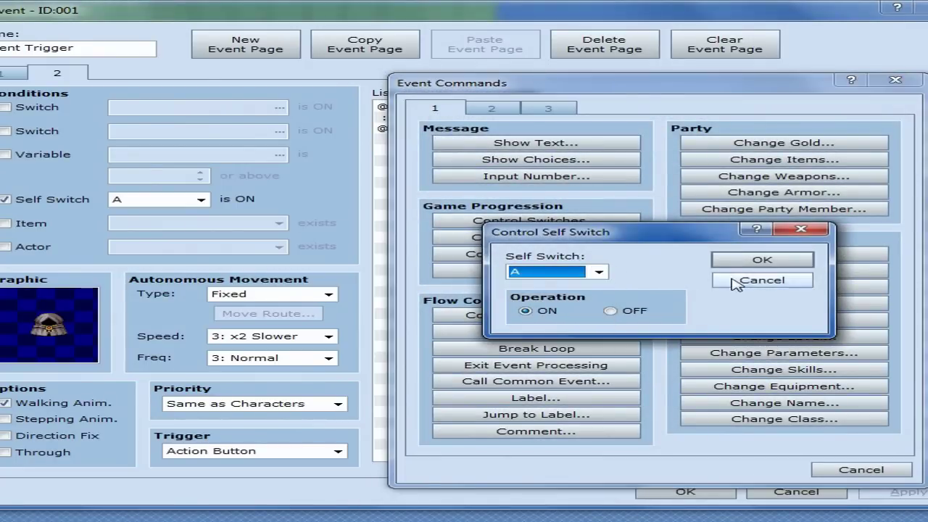
left_click(747, 280)
left_click(896, 80)
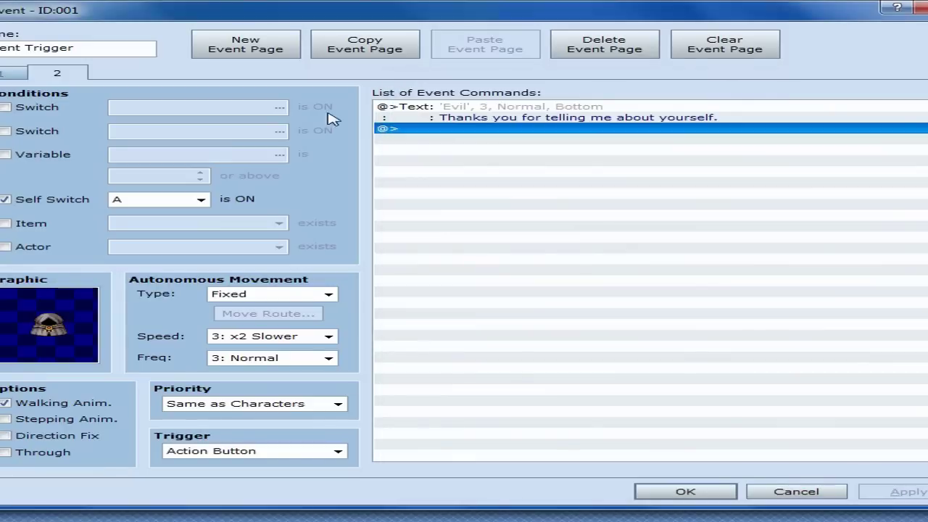
left_click(696, 497)
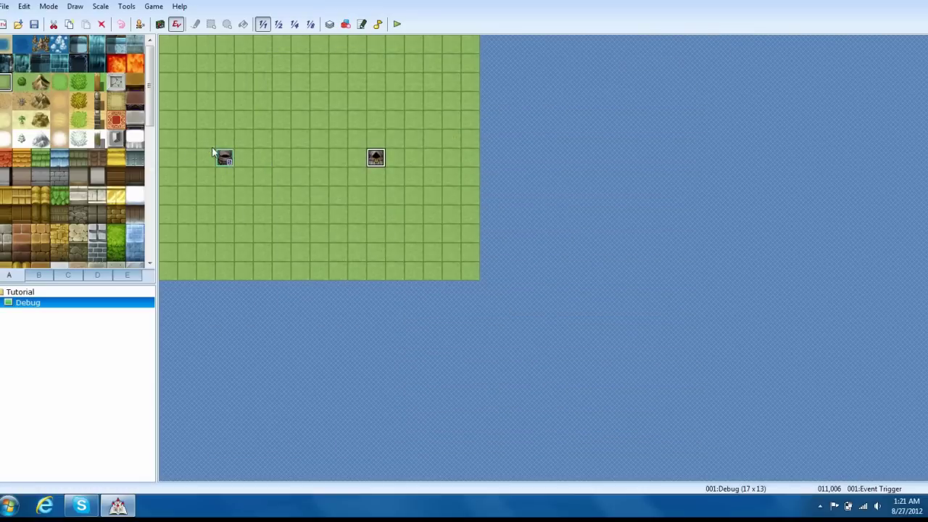